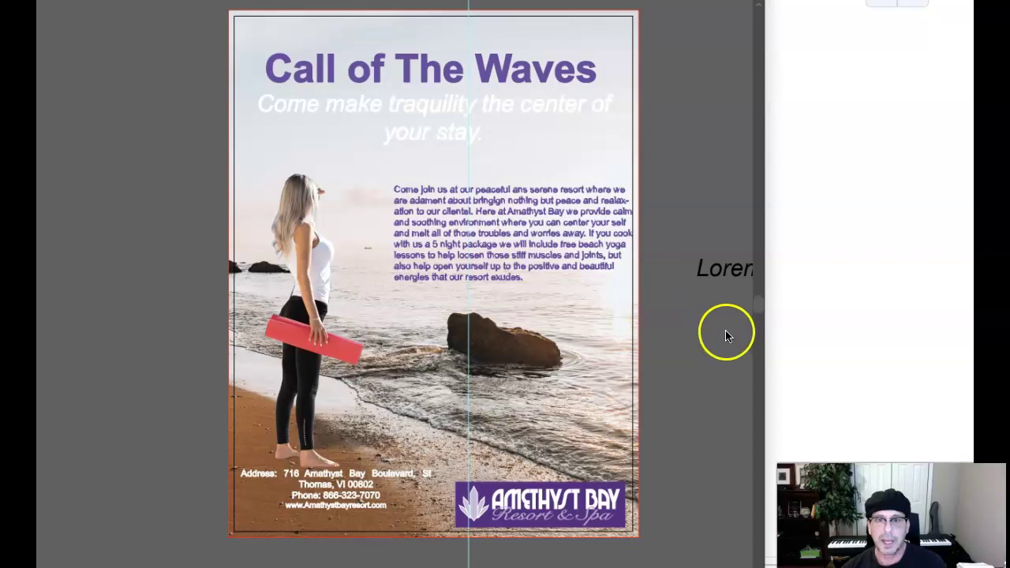
Step: Show the hidden panels again and select the Lorem ipsum sample text
{"action": "scroll", "coordinate": [670, 317], "scroll_direction": "up", "scroll_amount": 1}
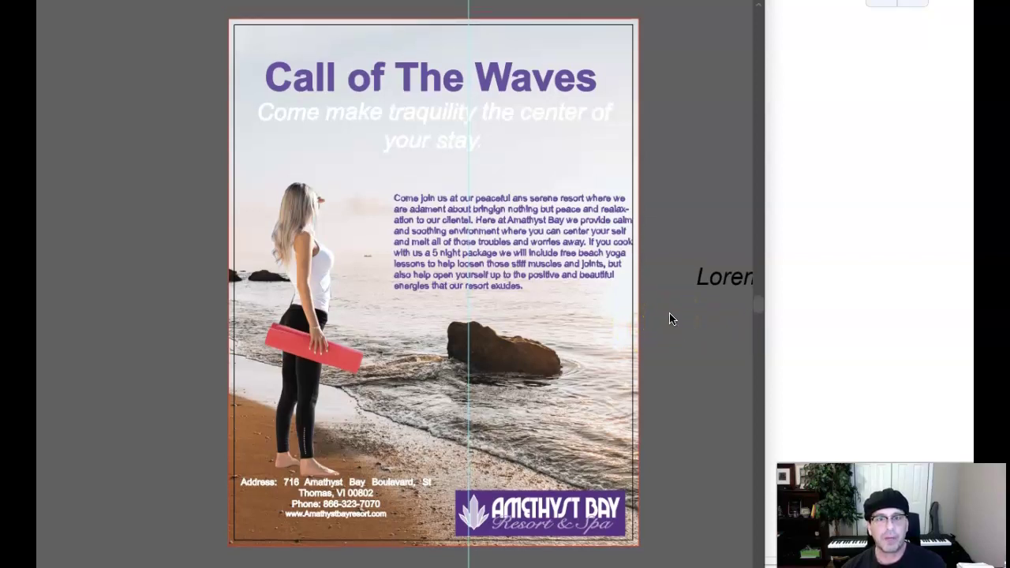
{"action": "scroll", "coordinate": [698, 330], "scroll_direction": "right", "scroll_amount": 5}
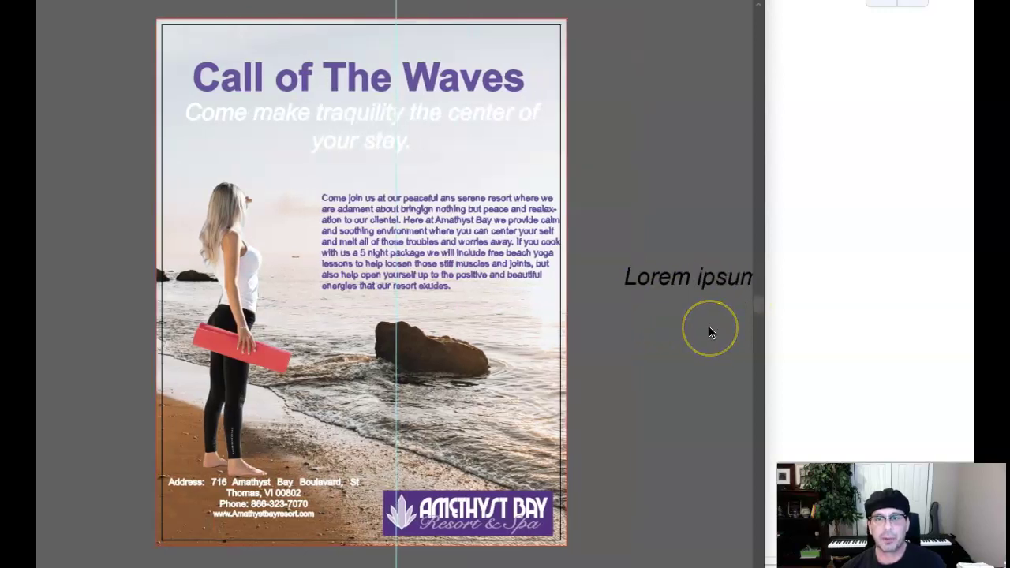
{"action": "scroll", "coordinate": [669, 386], "scroll_direction": "left", "scroll_amount": 1}
{"action": "scroll", "coordinate": [670, 385], "scroll_direction": "up", "scroll_amount": 2}
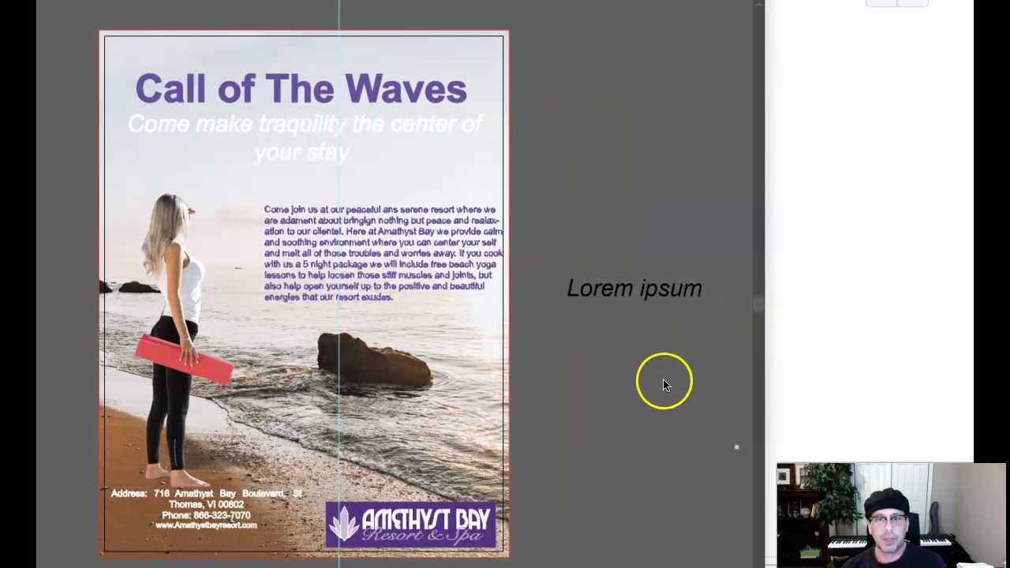
{"action": "key", "text": "Tab"}
{"action": "left_click", "coordinate": [656, 354]}
Step: Deselect the sample text and drag the Character panel right, off the flyer
{"action": "scroll", "coordinate": [562, 406], "scroll_direction": "right", "scroll_amount": 1}
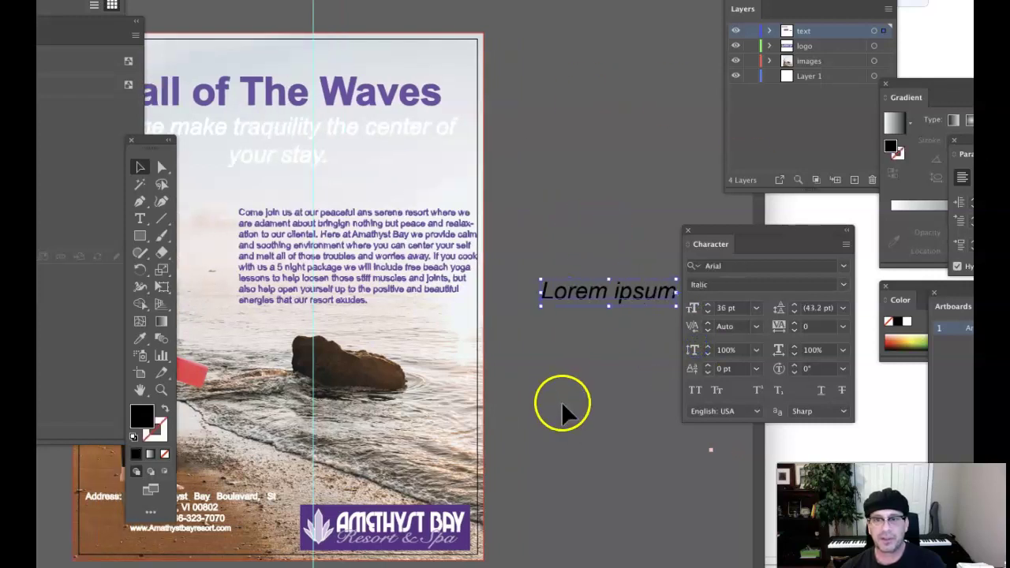
{"action": "left_click", "coordinate": [559, 400]}
{"action": "left_click_drag", "start_coordinate": [749, 234], "coordinate": [881, 234]}
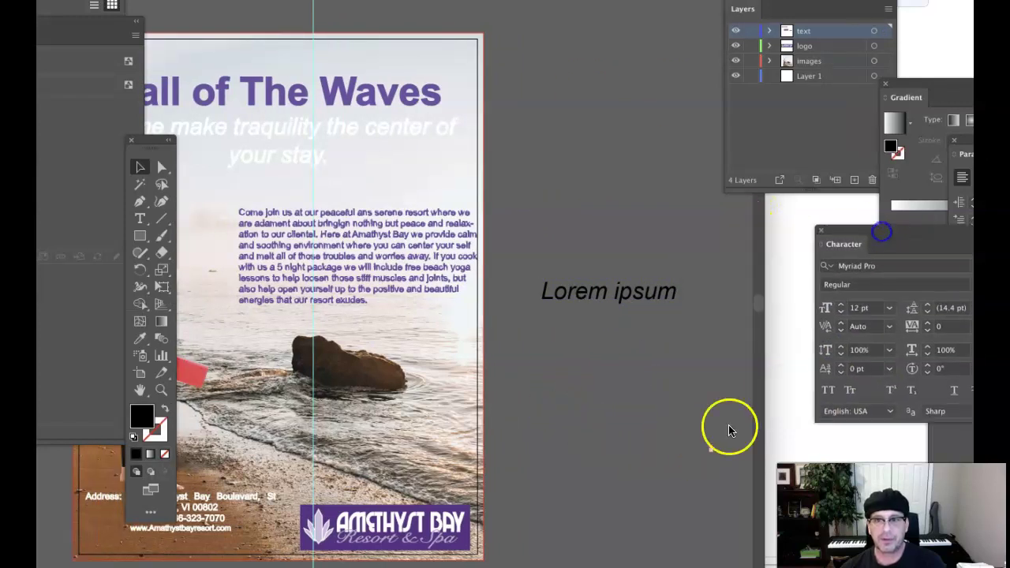
{"action": "scroll", "coordinate": [677, 426], "scroll_direction": "right", "scroll_amount": 4}
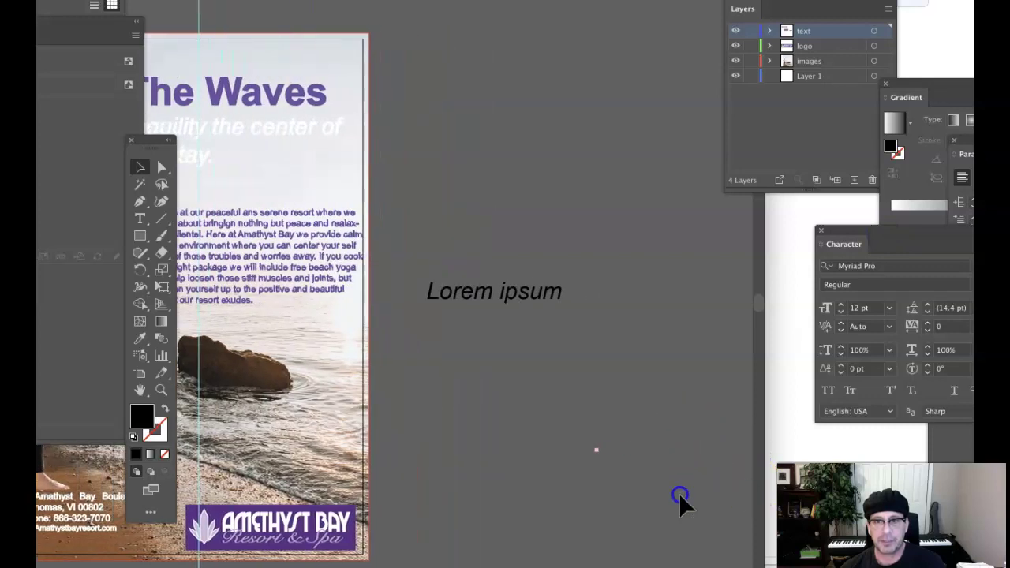
{"action": "scroll", "coordinate": [635, 462], "scroll_direction": "left", "scroll_amount": 2}
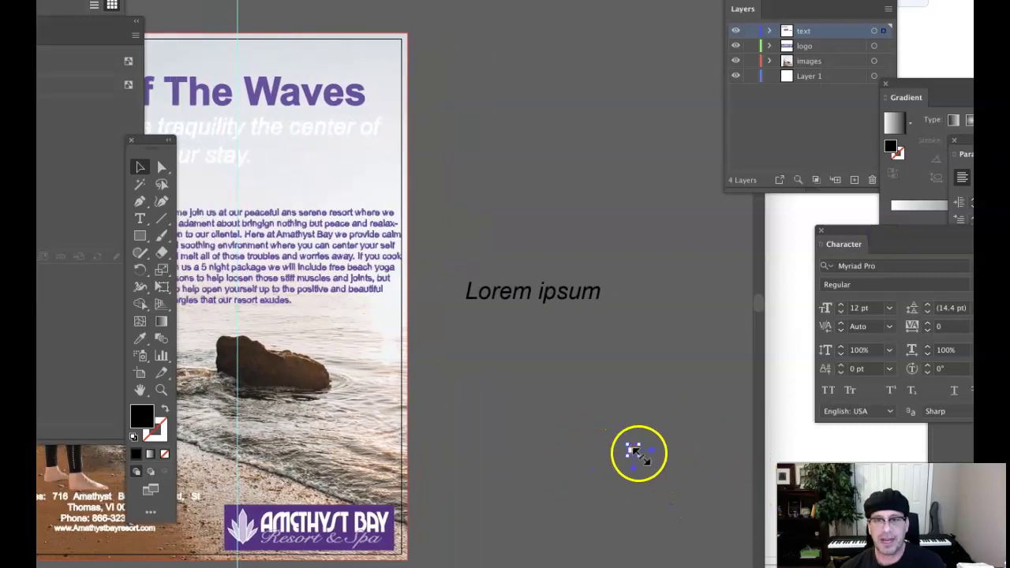
{"action": "scroll", "coordinate": [641, 451], "scroll_direction": "left", "scroll_amount": 8}
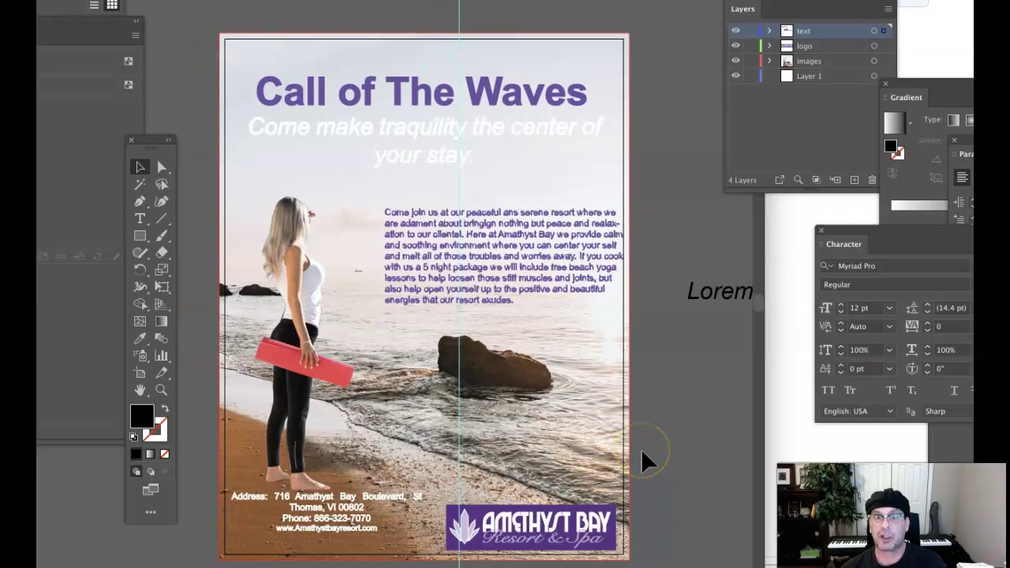
{"action": "scroll", "coordinate": [641, 452], "scroll_direction": "down", "scroll_amount": 3}
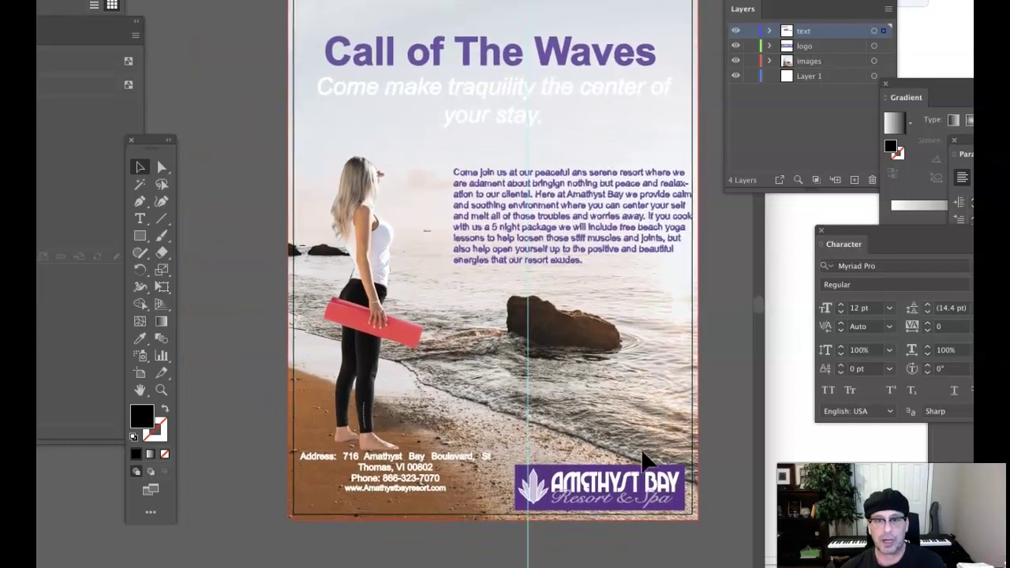
{"action": "left_click", "coordinate": [726, 473]}
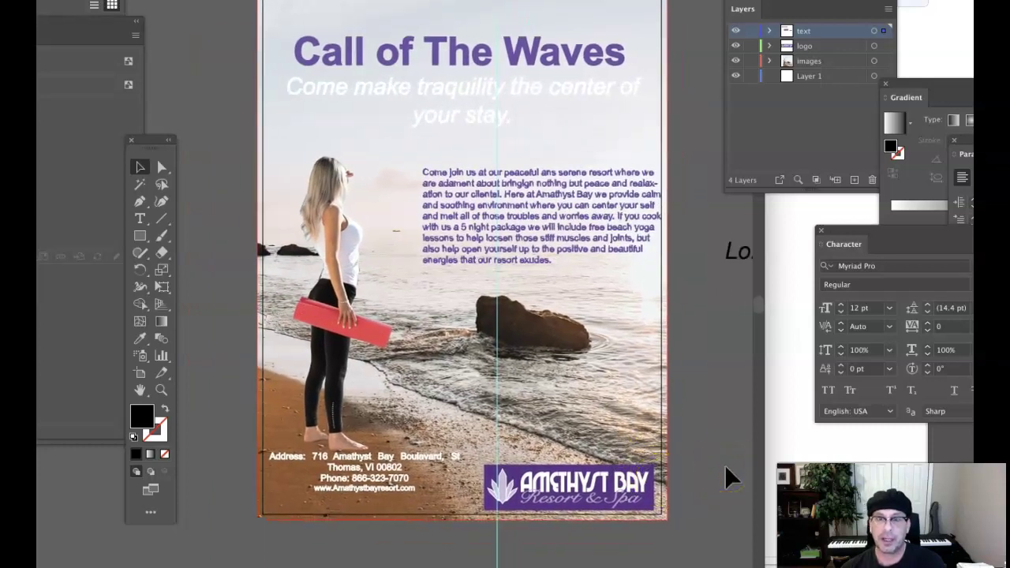
{"action": "left_click", "coordinate": [720, 73]}
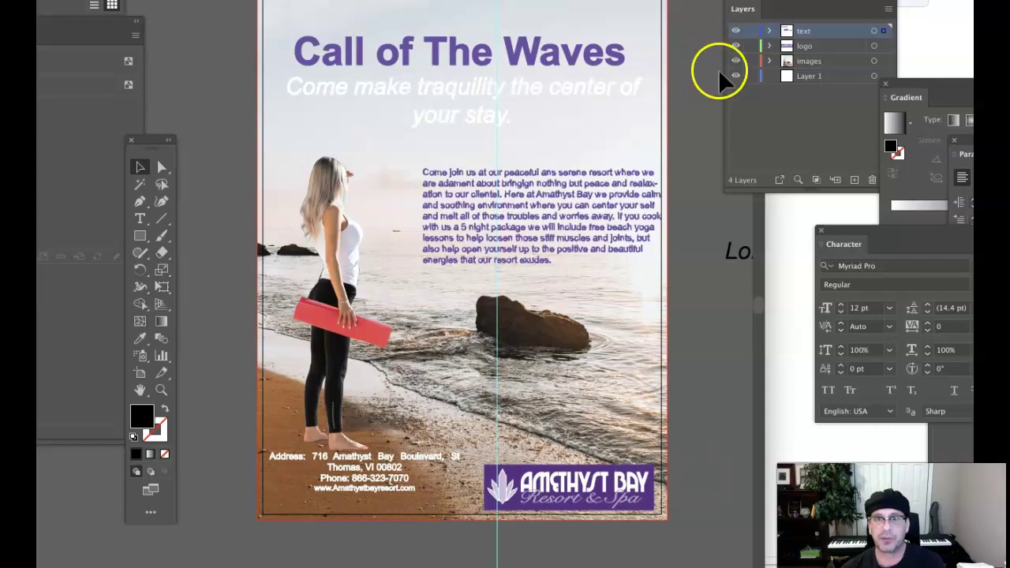
{"action": "left_click_drag", "start_coordinate": [805, 105], "coordinate": [835, 61]}
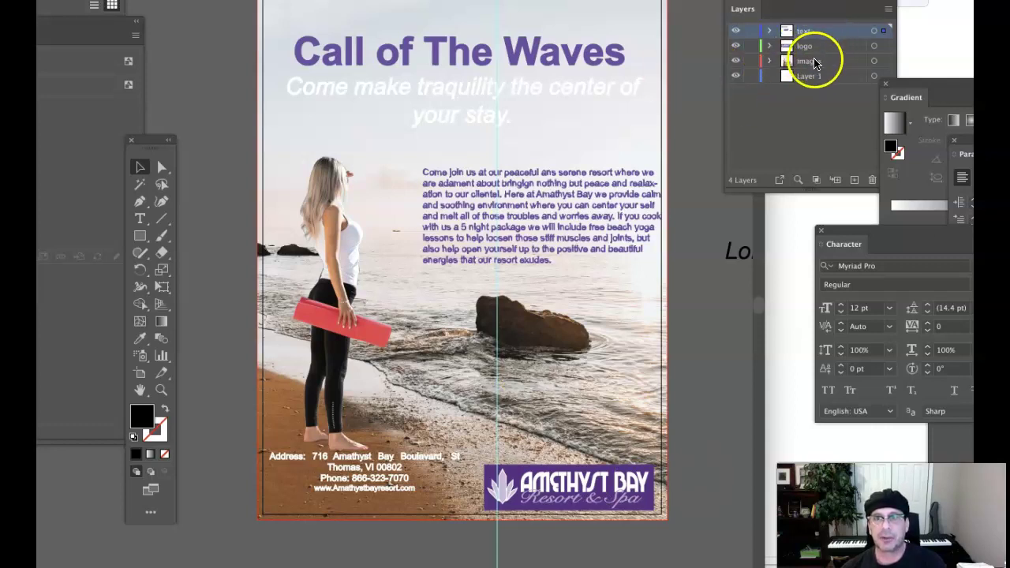
{"action": "left_click", "coordinate": [736, 65]}
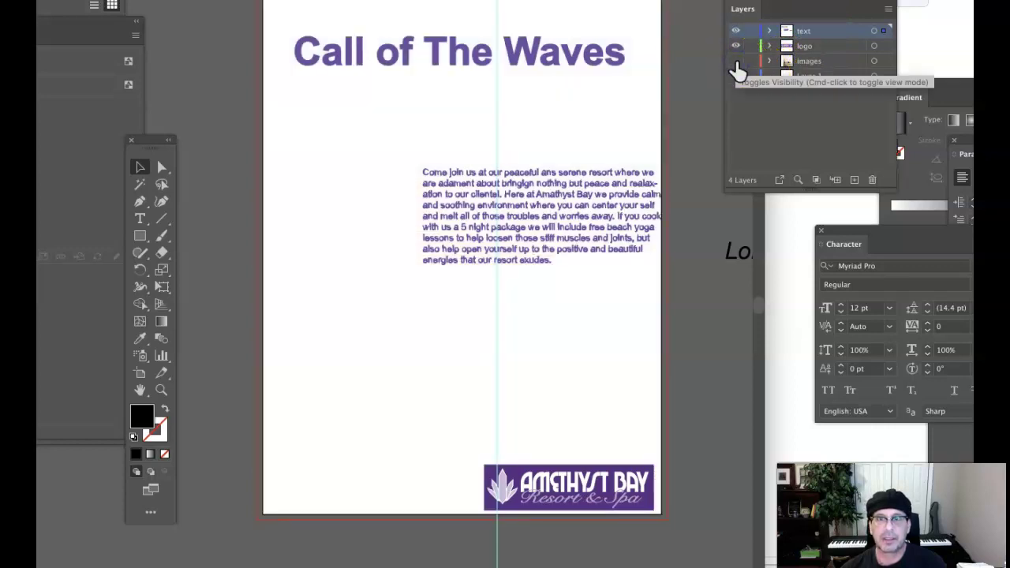
{"action": "left_click", "coordinate": [736, 63]}
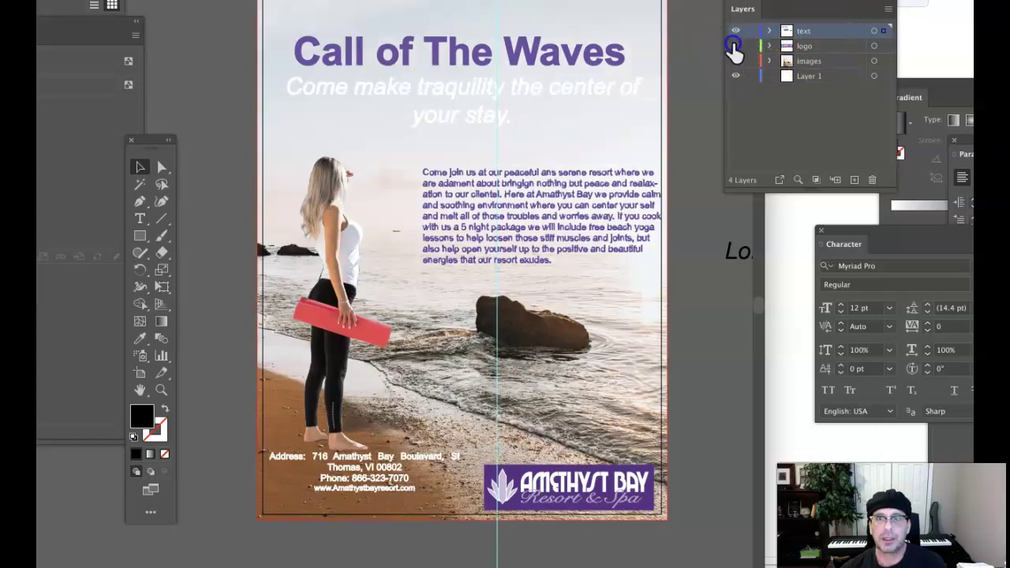
{"action": "left_click", "coordinate": [737, 31]}
{"action": "left_click", "coordinate": [736, 31]}
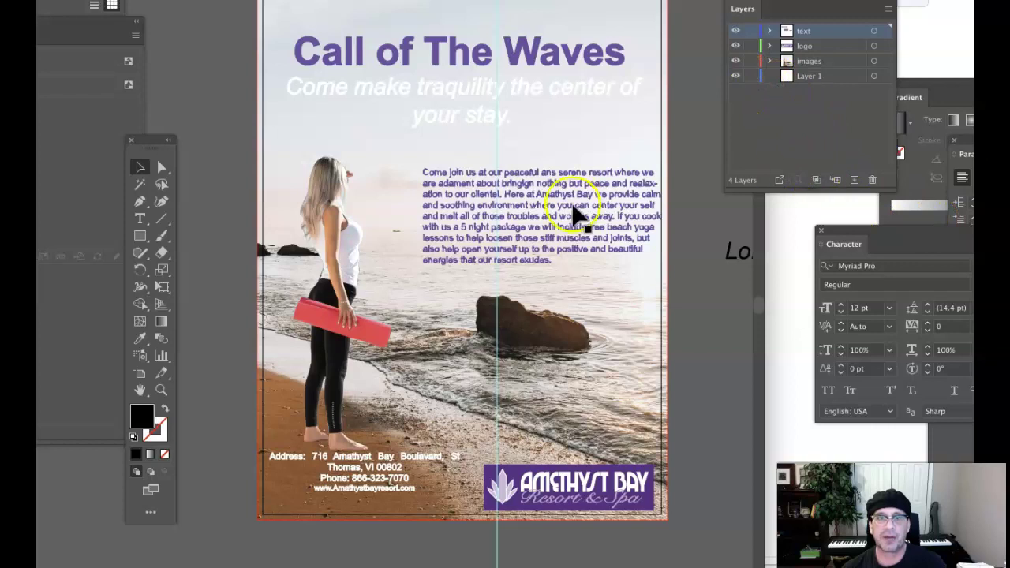
{"action": "scroll", "coordinate": [509, 257], "scroll_direction": "up", "scroll_amount": 1}
{"action": "left_click", "coordinate": [444, 83]}
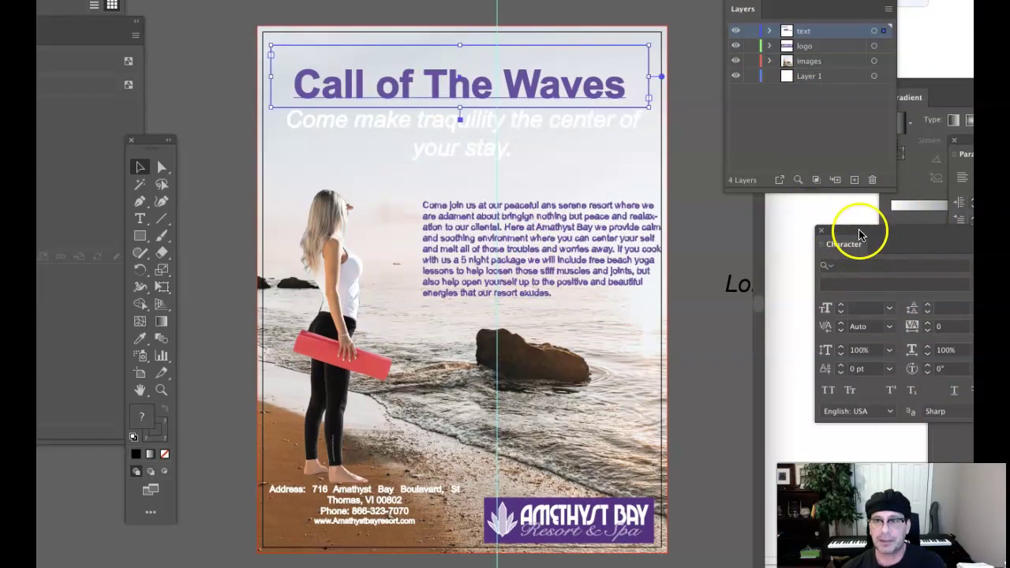
{"action": "left_click_drag", "start_coordinate": [860, 234], "coordinate": [833, 237]}
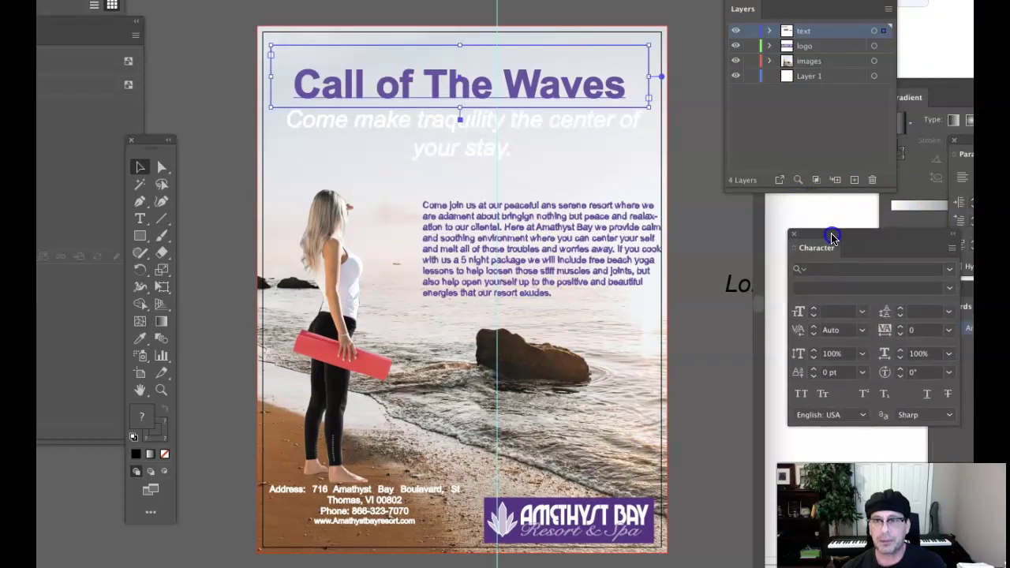
{"action": "left_click", "coordinate": [140, 218]}
{"action": "left_click_drag", "start_coordinate": [354, 79], "coordinate": [323, 82]}
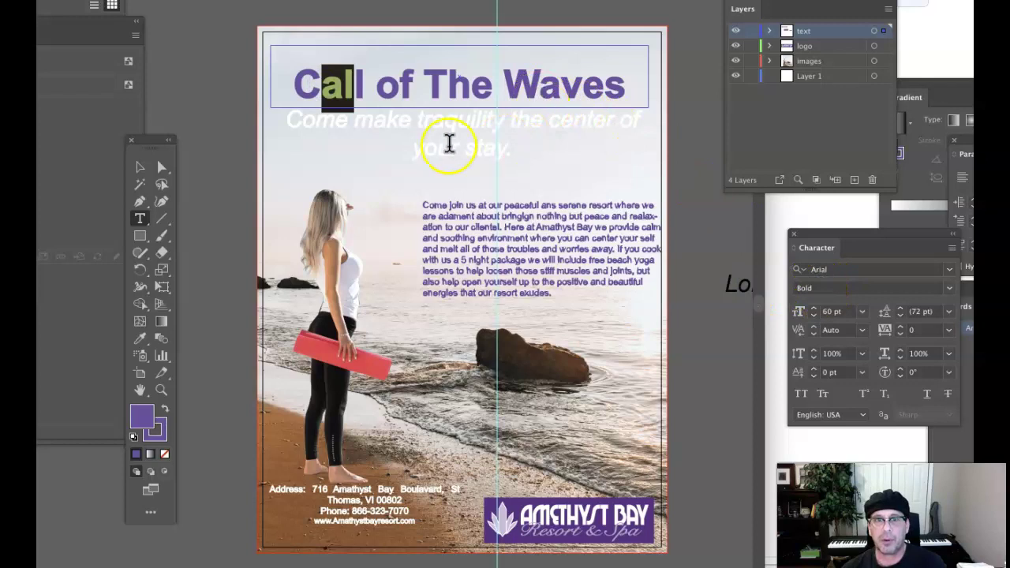
{"action": "left_click_drag", "start_coordinate": [449, 127], "coordinate": [407, 123]}
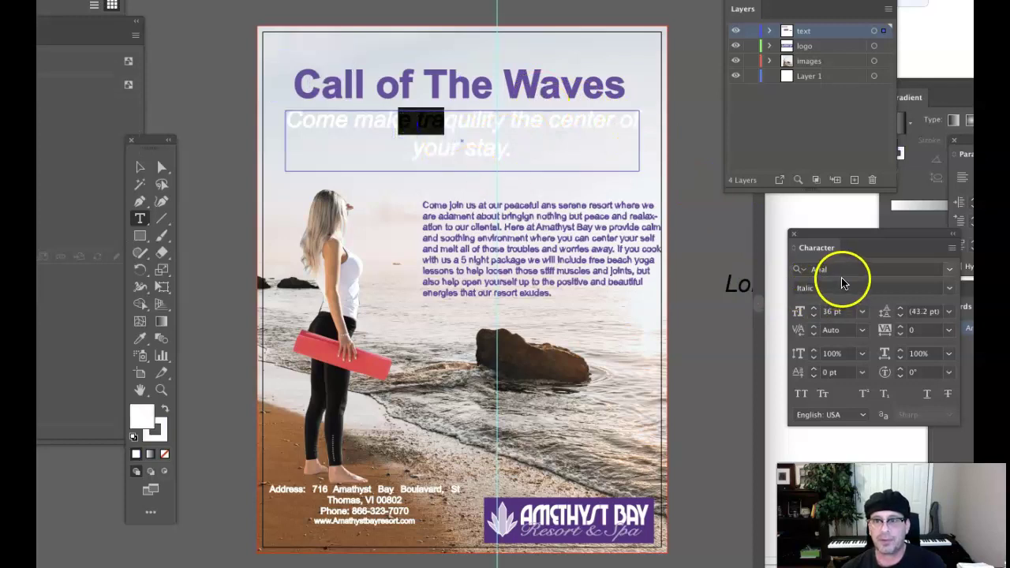
{"action": "left_click", "coordinate": [477, 152]}
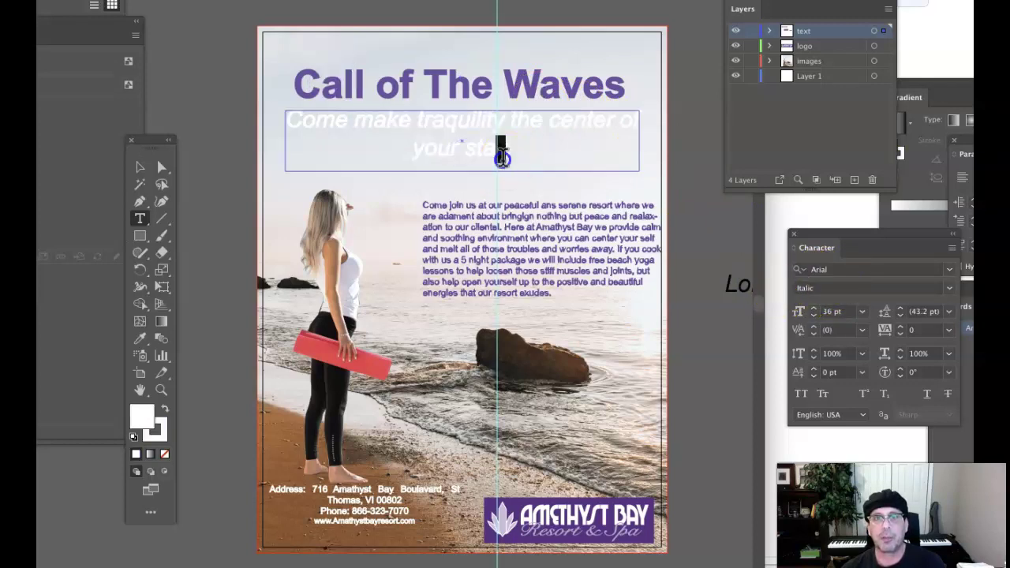
{"action": "left_click_drag", "start_coordinate": [502, 154], "coordinate": [374, 129]}
{"action": "left_click", "coordinate": [525, 259]}
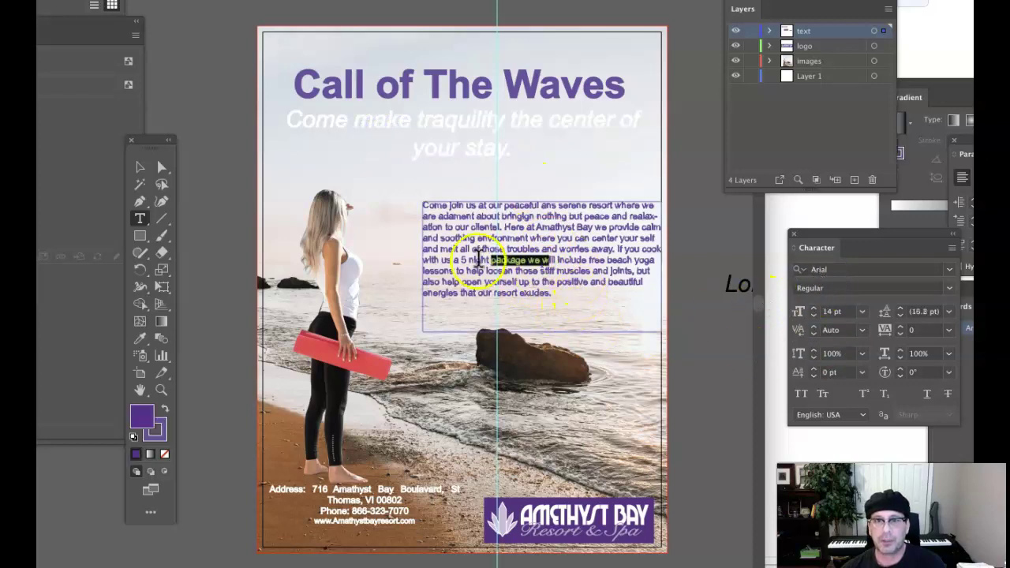
{"action": "left_click", "coordinate": [334, 489]}
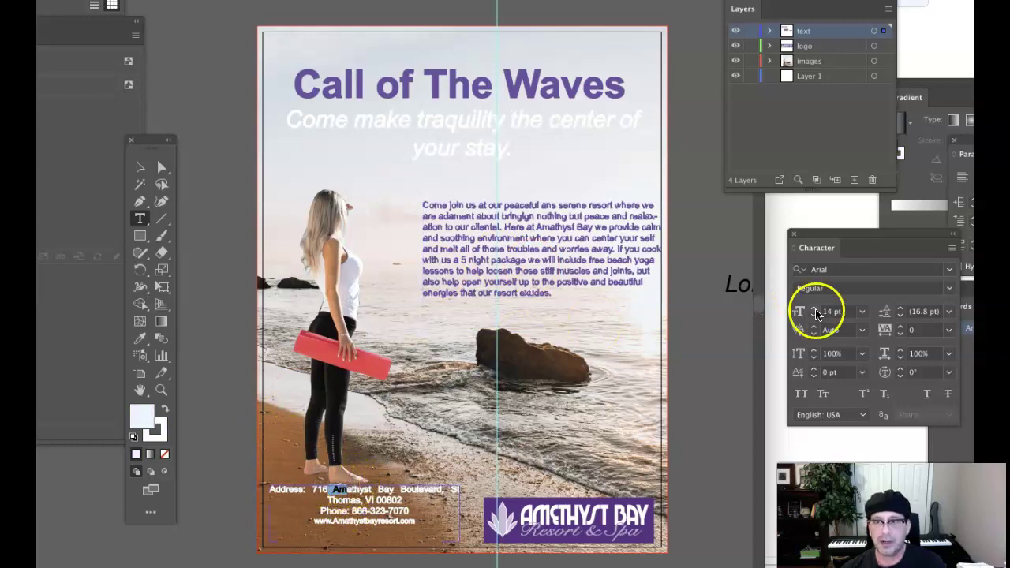
Step: Highlight the whole address text block and set its stroke colour to None
{"action": "left_click", "coordinate": [164, 420]}
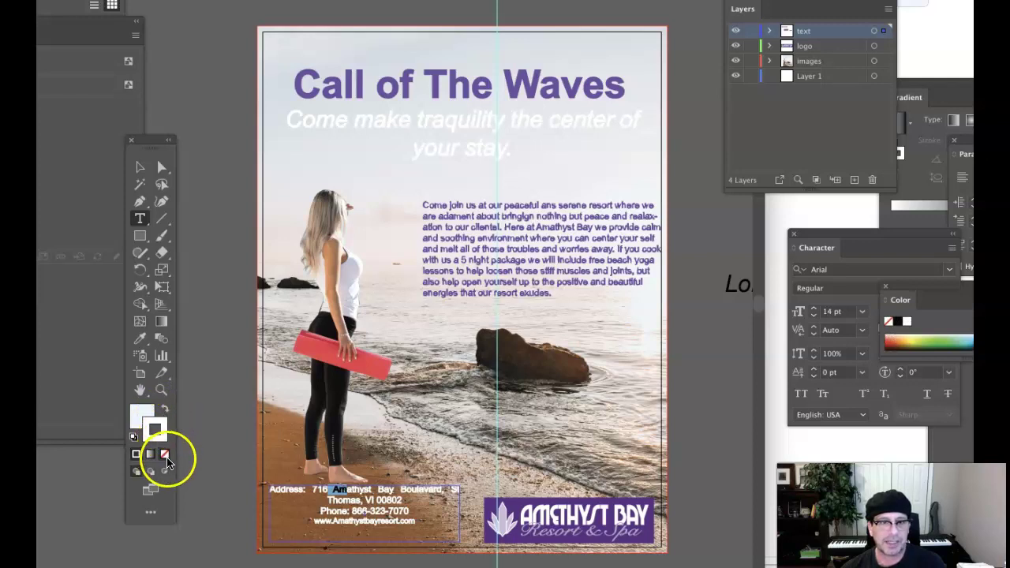
{"action": "left_click", "coordinate": [259, 517]}
{"action": "left_click", "coordinate": [404, 530]}
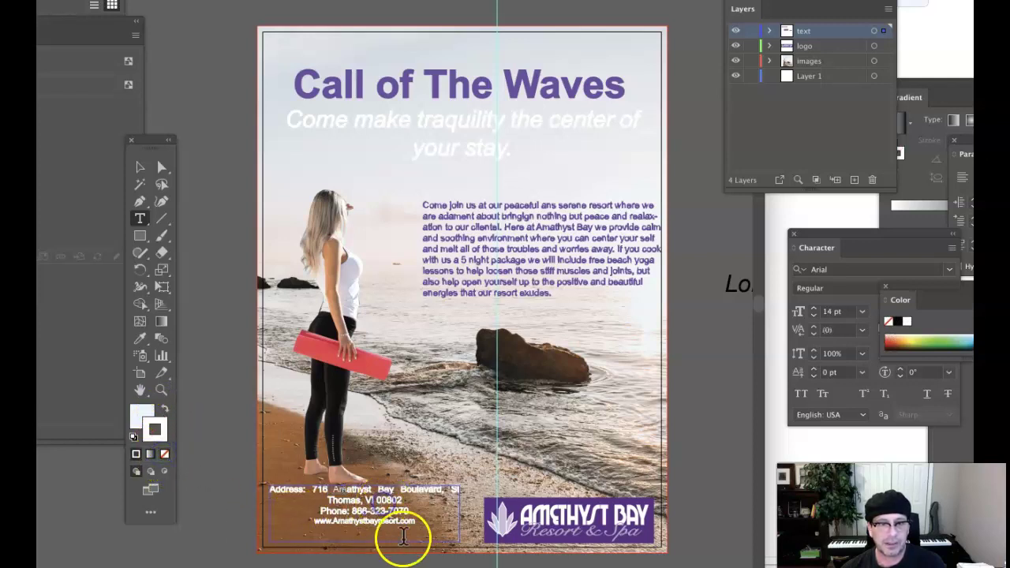
{"action": "mouse_move", "coordinate": [421, 524]}
{"action": "left_mouse_down"}
{"action": "mouse_move", "coordinate": [279, 501]}
{"action": "mouse_move", "coordinate": [267, 488]}
{"action": "left_mouse_up"}
{"action": "left_click", "coordinate": [154, 434]}
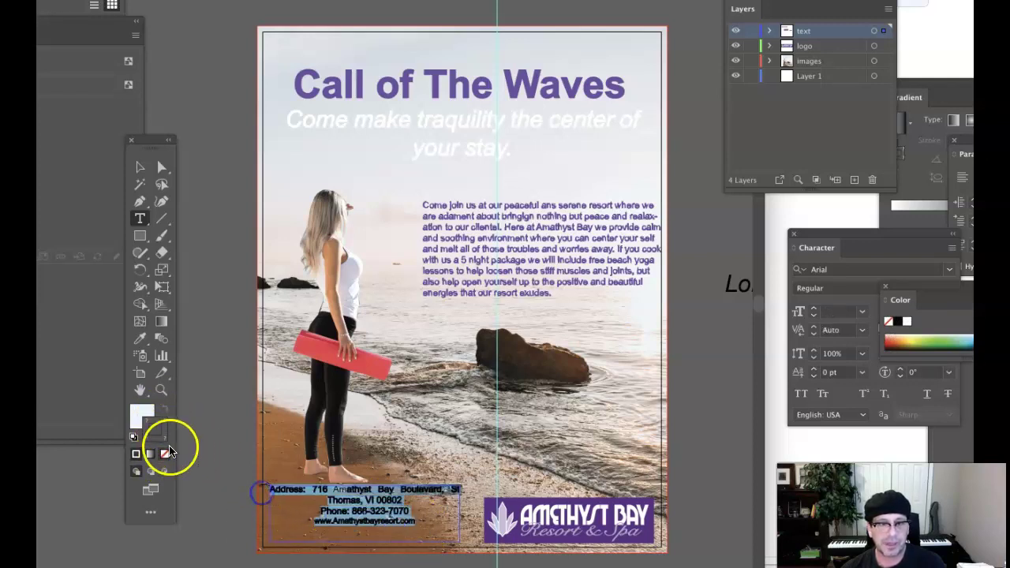
{"action": "left_click", "coordinate": [267, 463]}
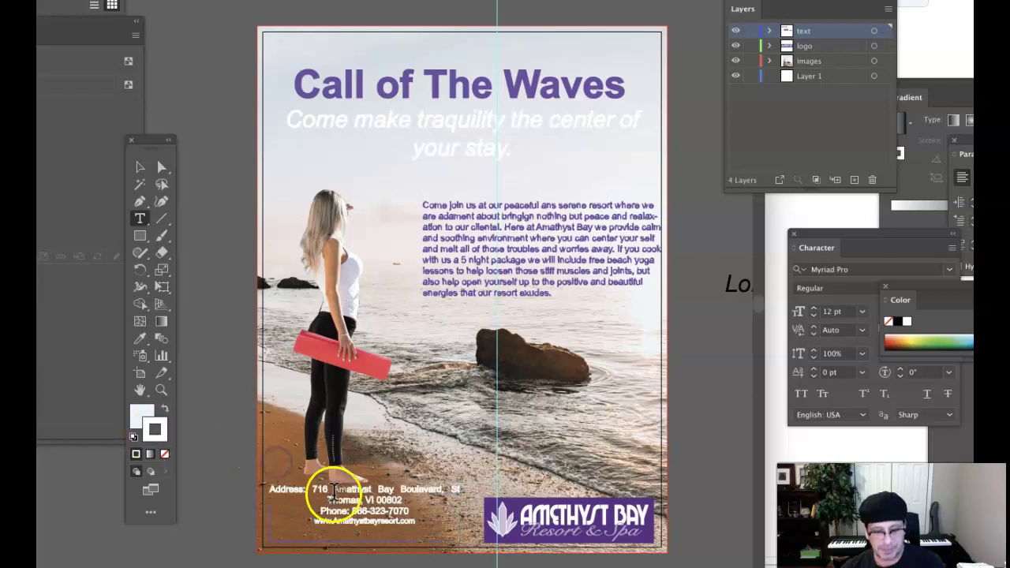
{"action": "left_click", "coordinate": [334, 491]}
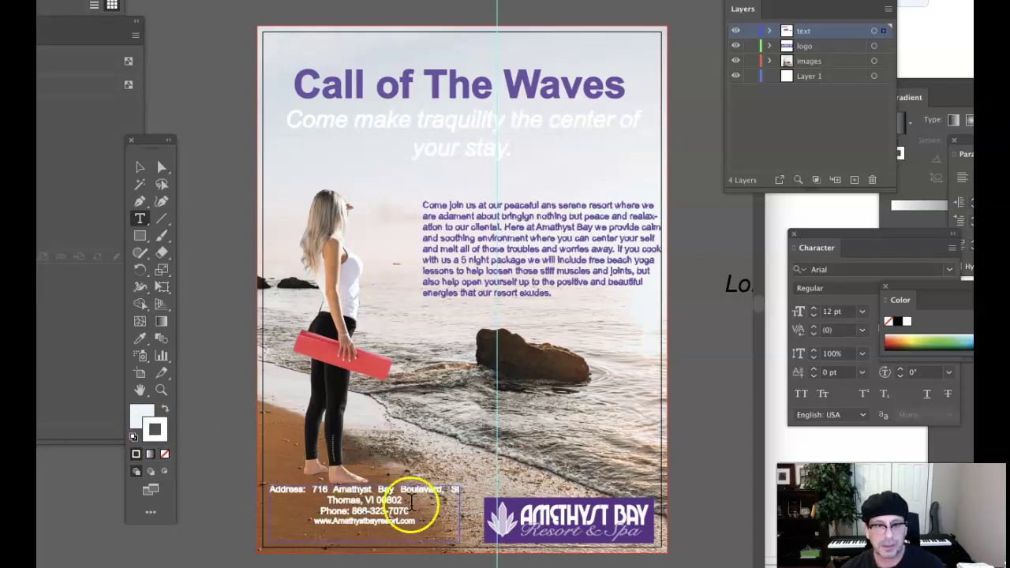
{"action": "left_click_drag", "start_coordinate": [419, 523], "coordinate": [257, 491]}
{"action": "left_click", "coordinate": [131, 433]}
{"action": "left_click", "coordinate": [164, 456]}
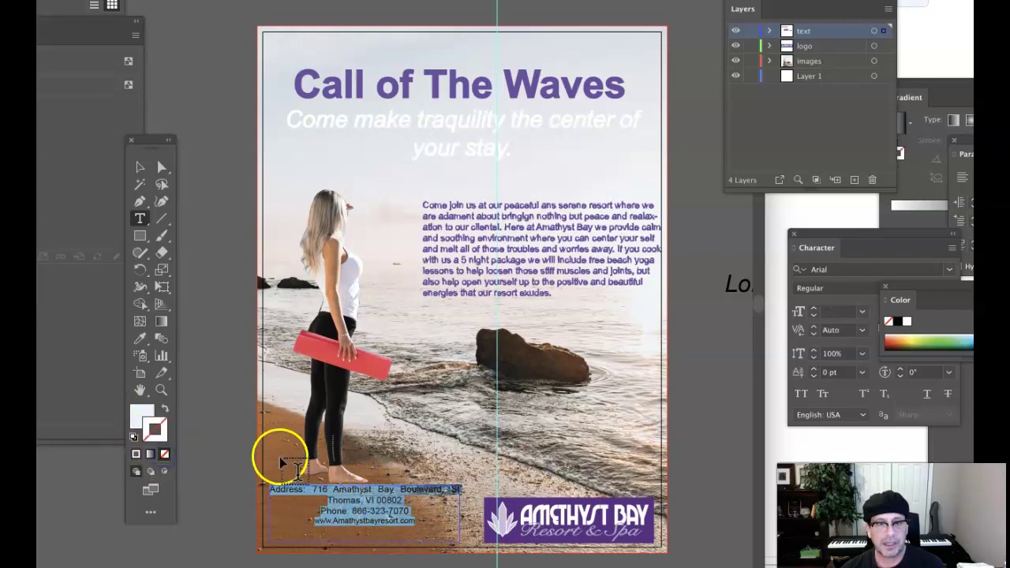
{"action": "left_click", "coordinate": [141, 169]}
{"action": "left_click", "coordinate": [323, 232]}
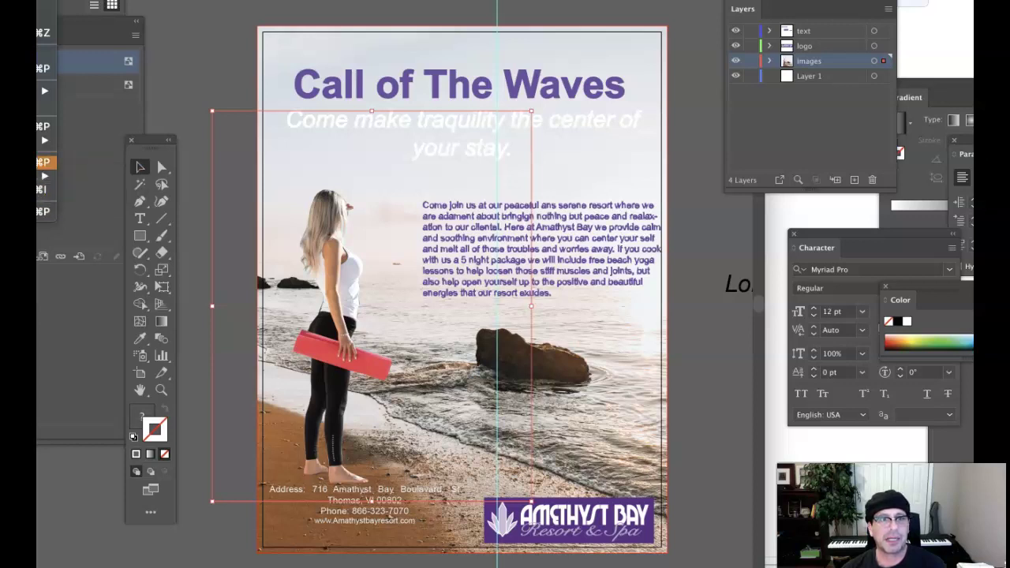
{"action": "left_click", "coordinate": [44, 161]}
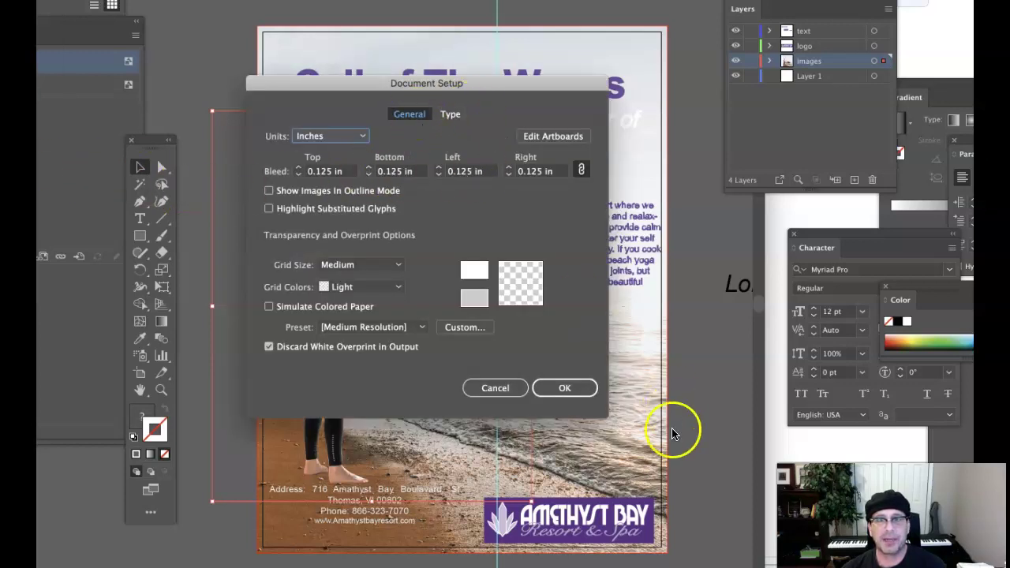
{"action": "left_click", "coordinate": [494, 388]}
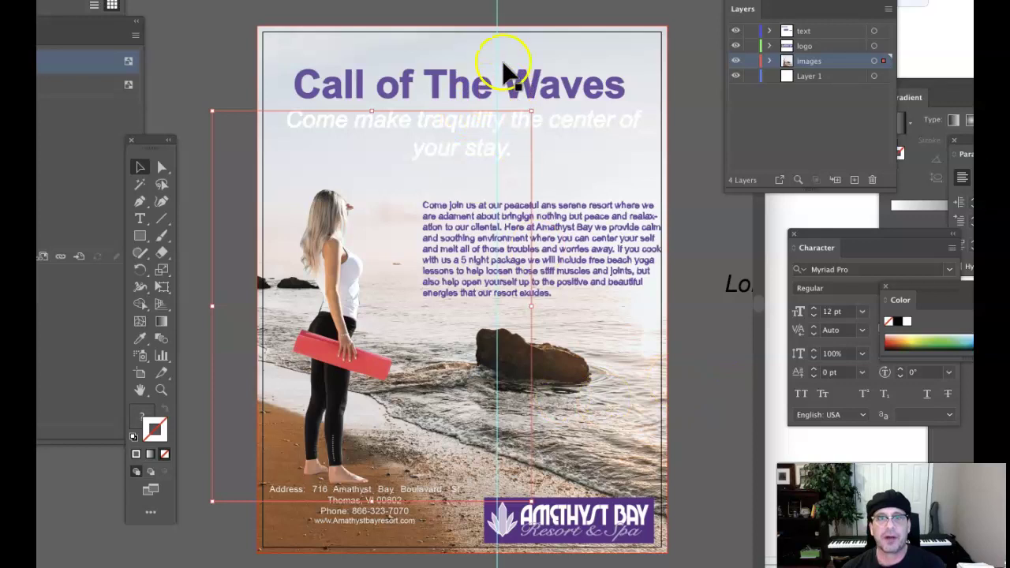
{"action": "left_click", "coordinate": [224, 53]}
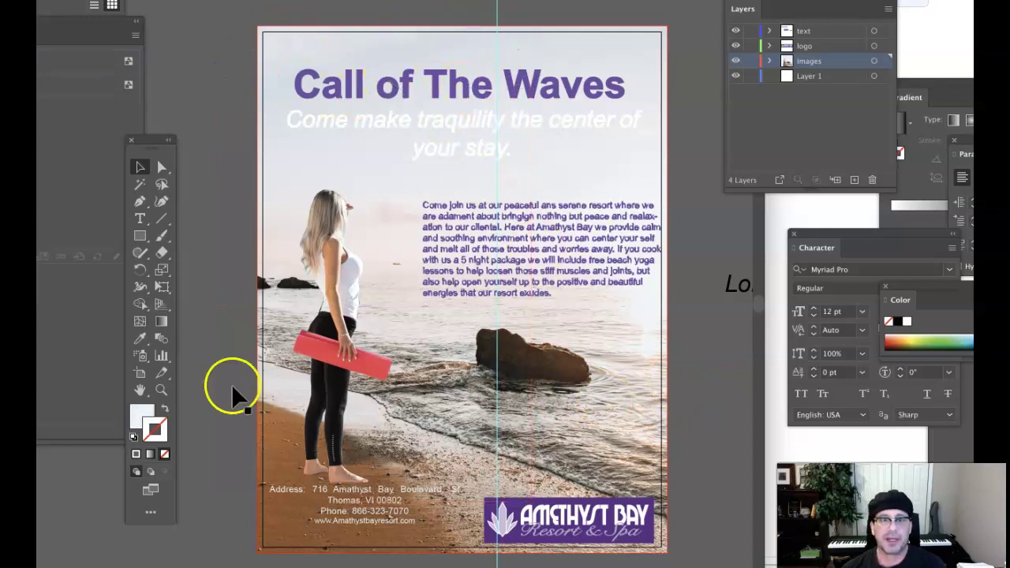
Step: Left-align the address block and drag it slightly lower on the page
{"action": "left_click", "coordinate": [311, 502]}
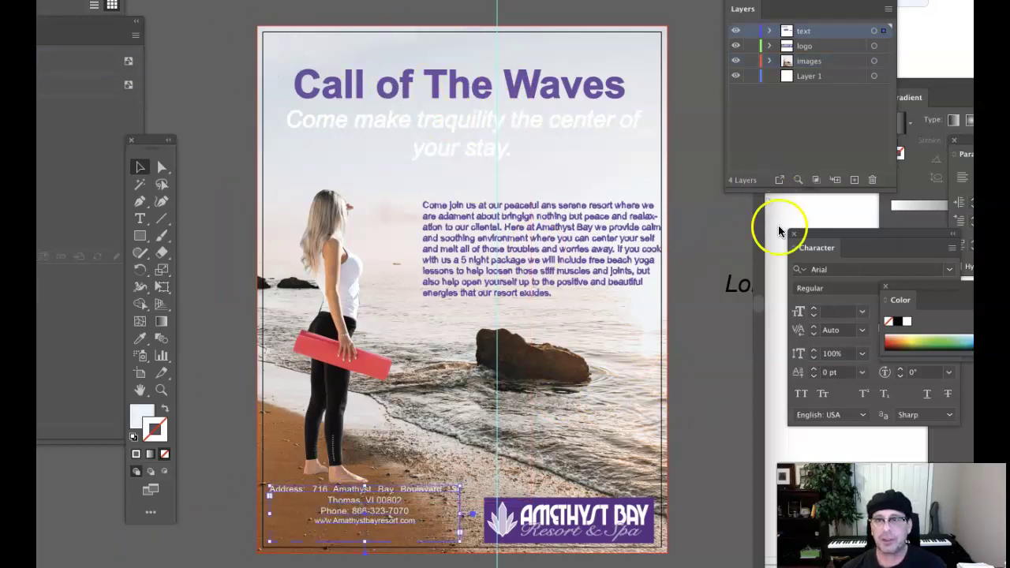
{"action": "left_click", "coordinate": [964, 154]}
{"action": "left_click", "coordinate": [802, 218]}
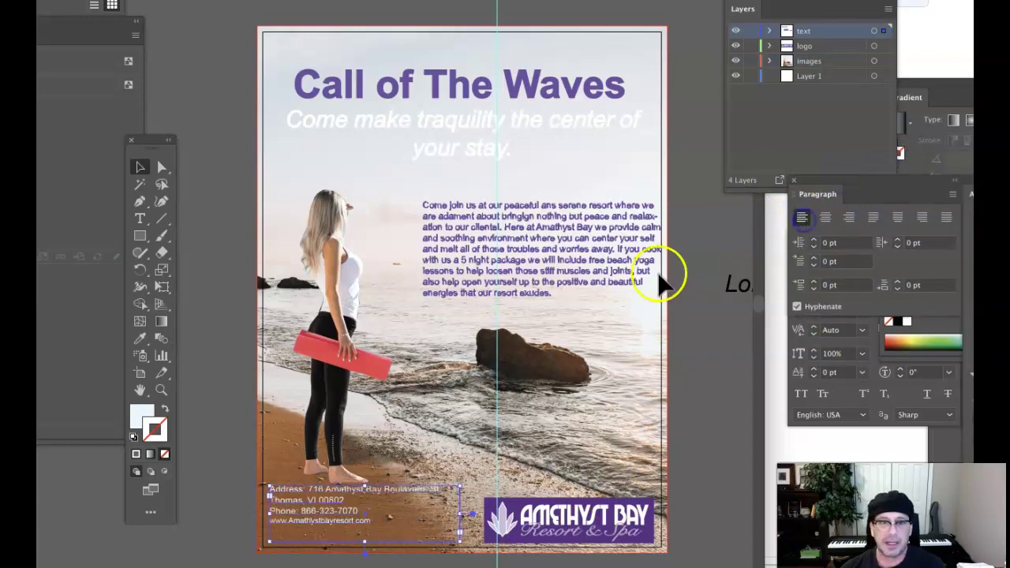
{"action": "left_click_drag", "start_coordinate": [321, 512], "coordinate": [354, 537]}
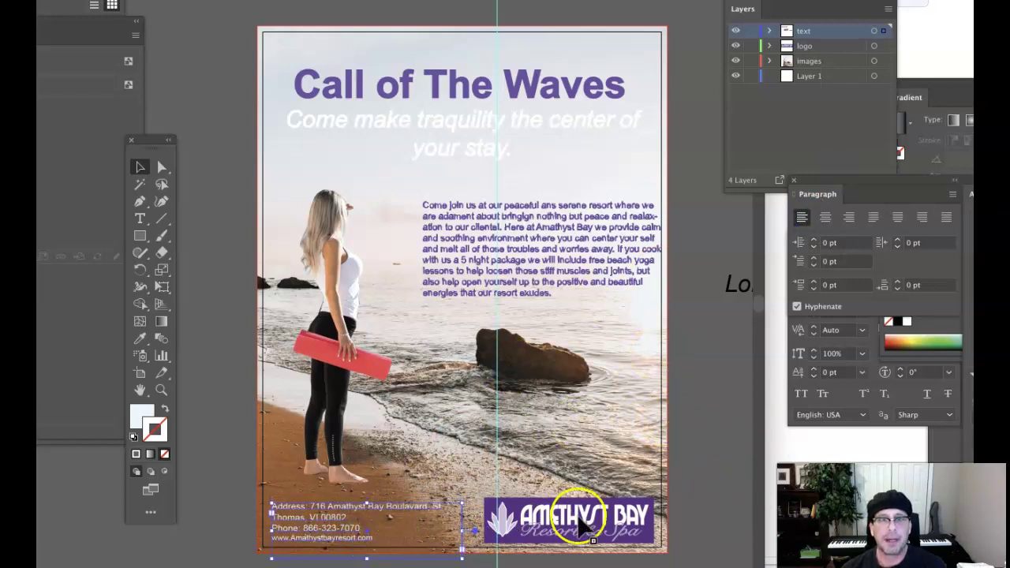
{"action": "left_click", "coordinate": [385, 94]}
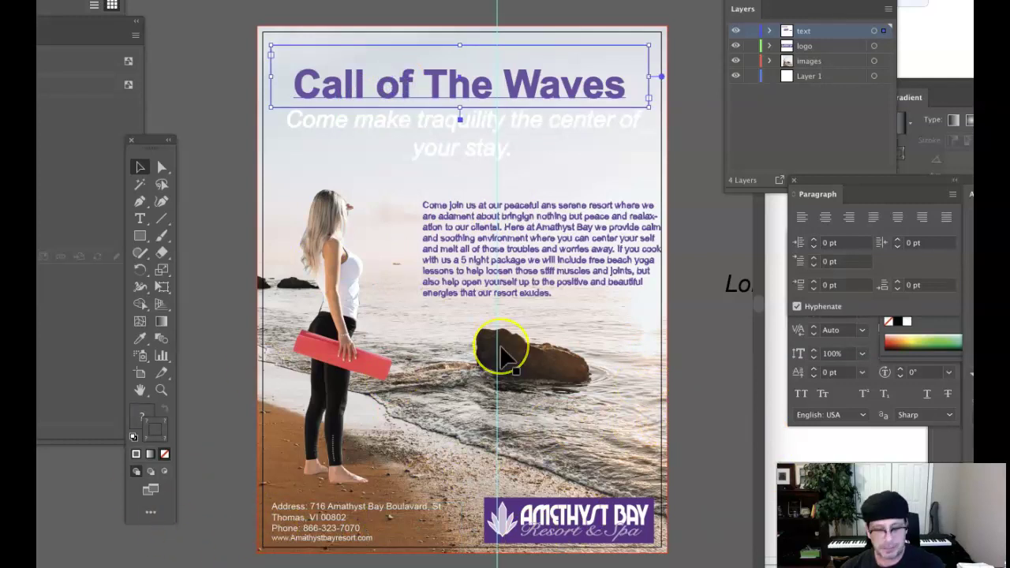
Step: Show rulers, shift the headline left, then left-align the subtitle and nudge it under it
{"action": "key", "text": "super+r"}
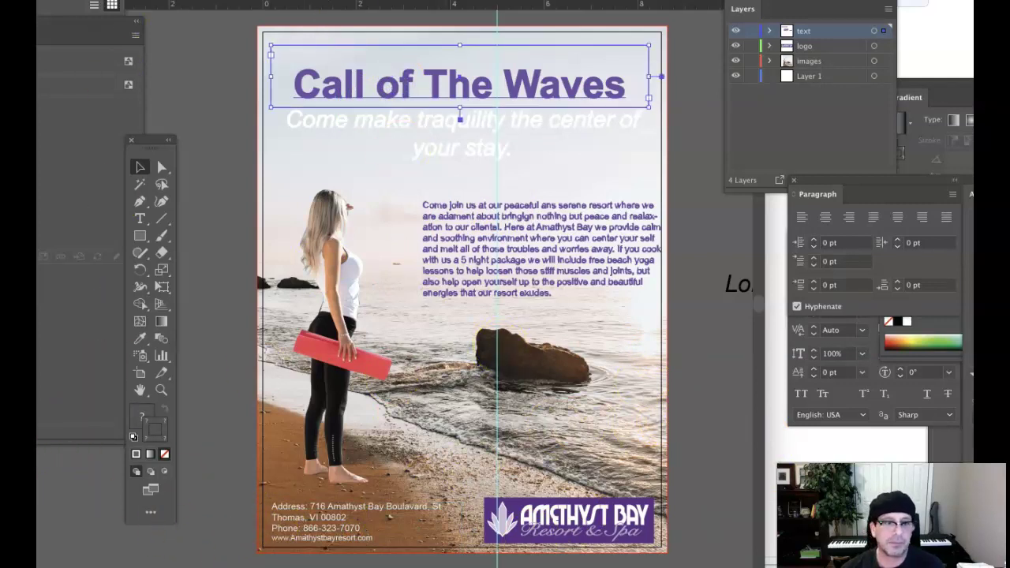
{"action": "left_click", "coordinate": [273, 491]}
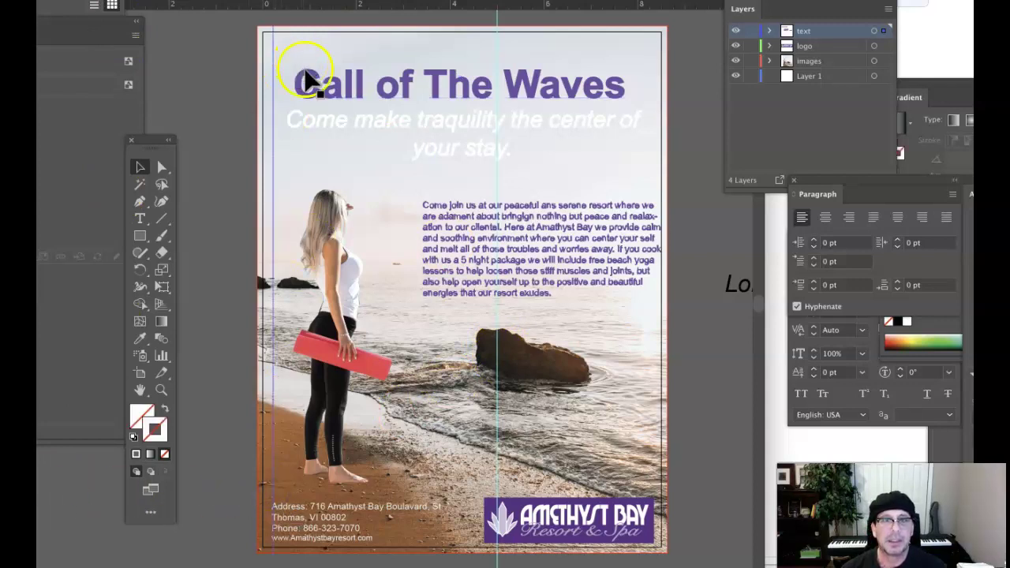
{"action": "left_click_drag", "start_coordinate": [426, 98], "coordinate": [398, 90]}
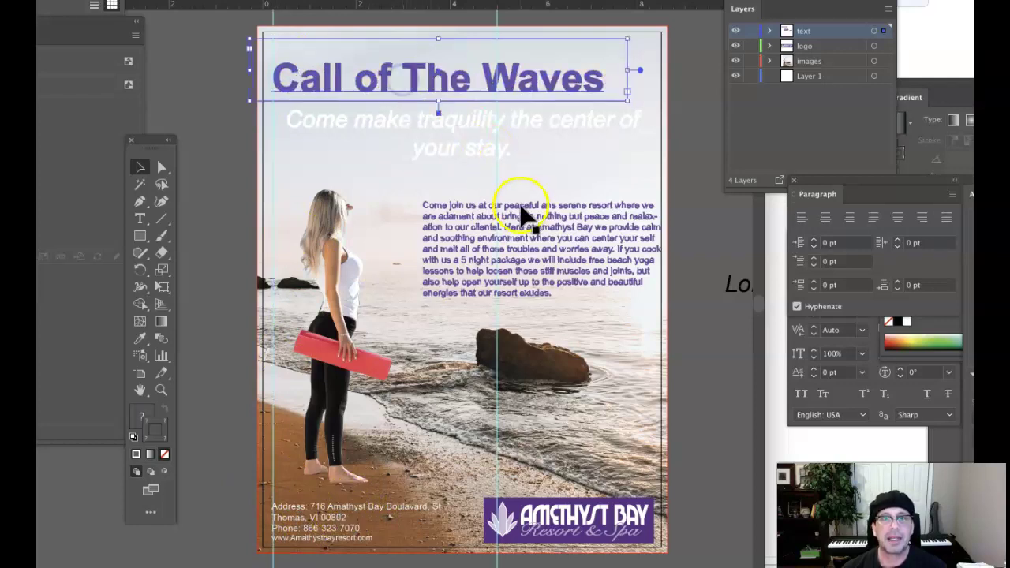
{"action": "left_click", "coordinate": [567, 131]}
{"action": "left_click", "coordinate": [802, 218]}
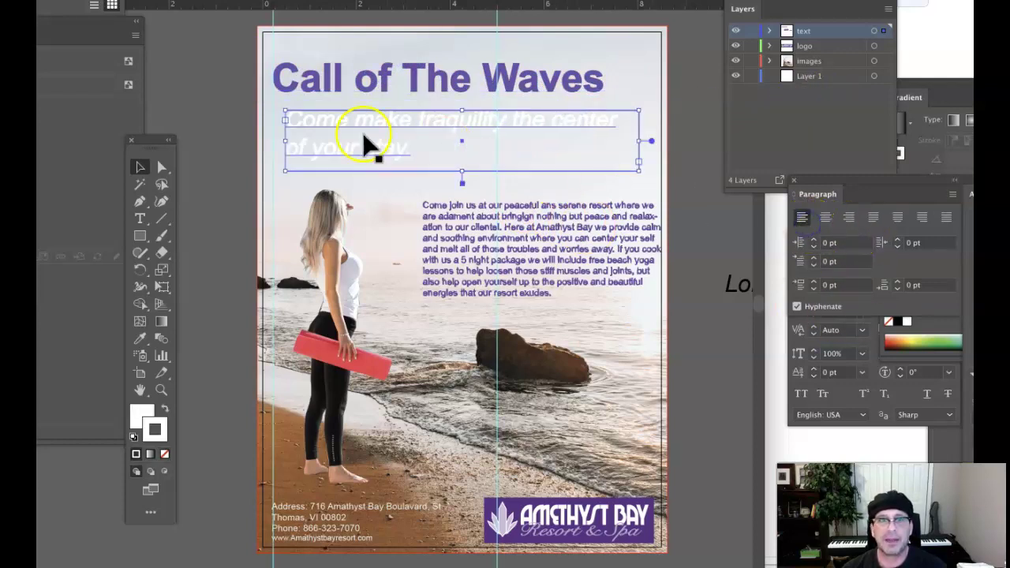
{"action": "left_click_drag", "start_coordinate": [378, 138], "coordinate": [367, 134]}
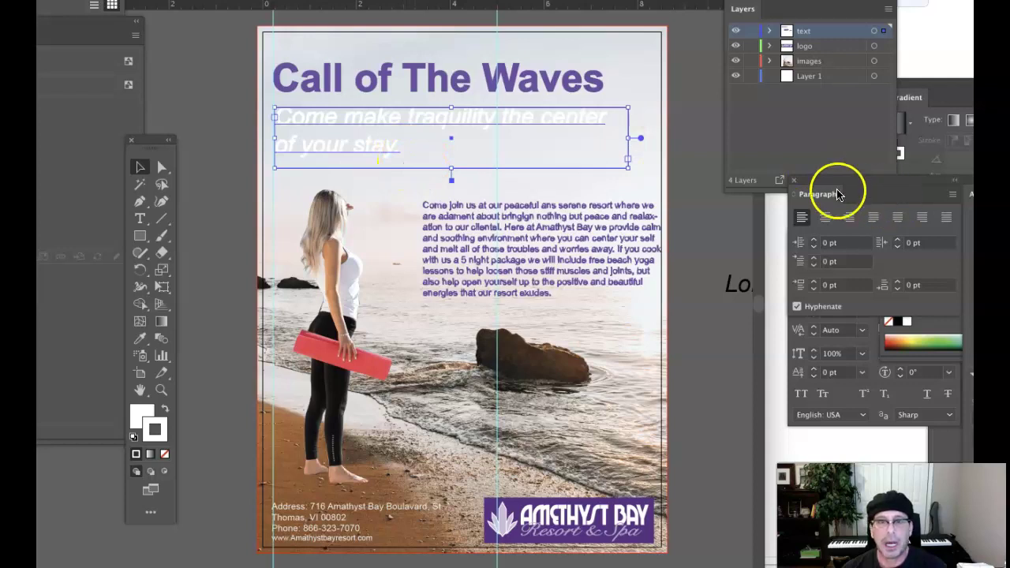
Step: Give the subtitle the logo's purple by sampling it with the Eyedropper
{"action": "left_click", "coordinate": [550, 204]}
{"action": "left_click", "coordinate": [451, 128]}
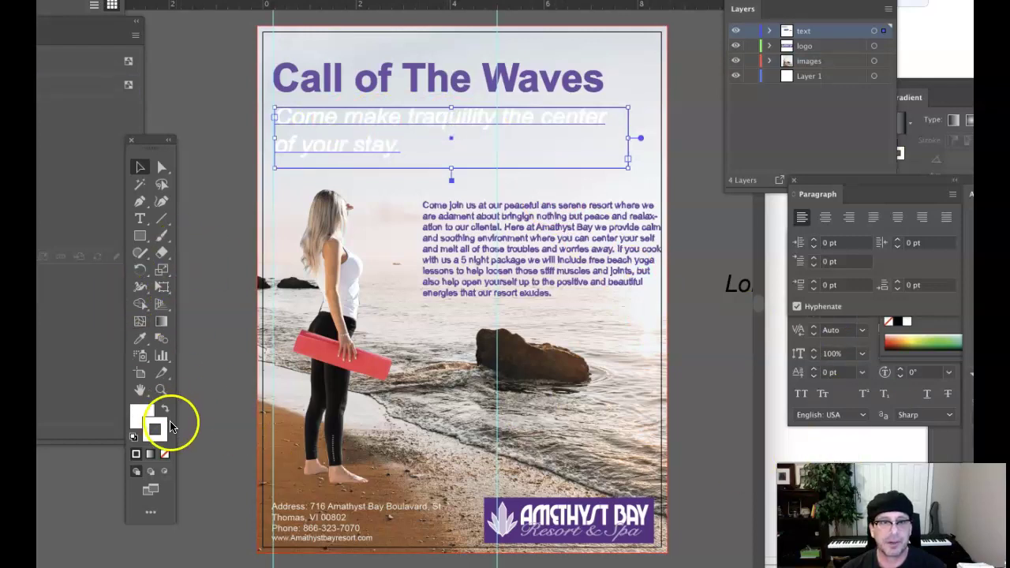
{"action": "left_click", "coordinate": [140, 339]}
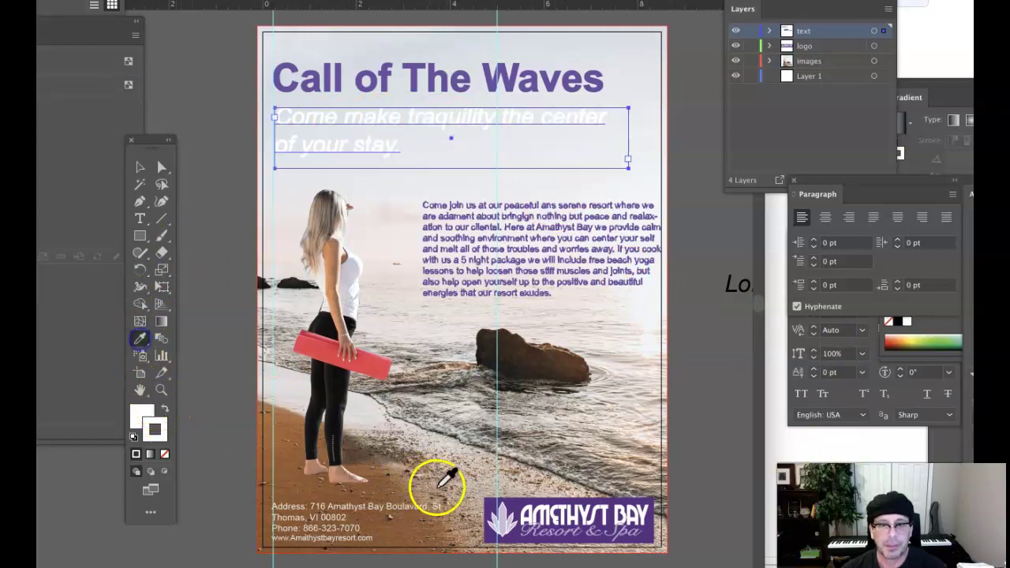
{"action": "left_click", "coordinate": [519, 500]}
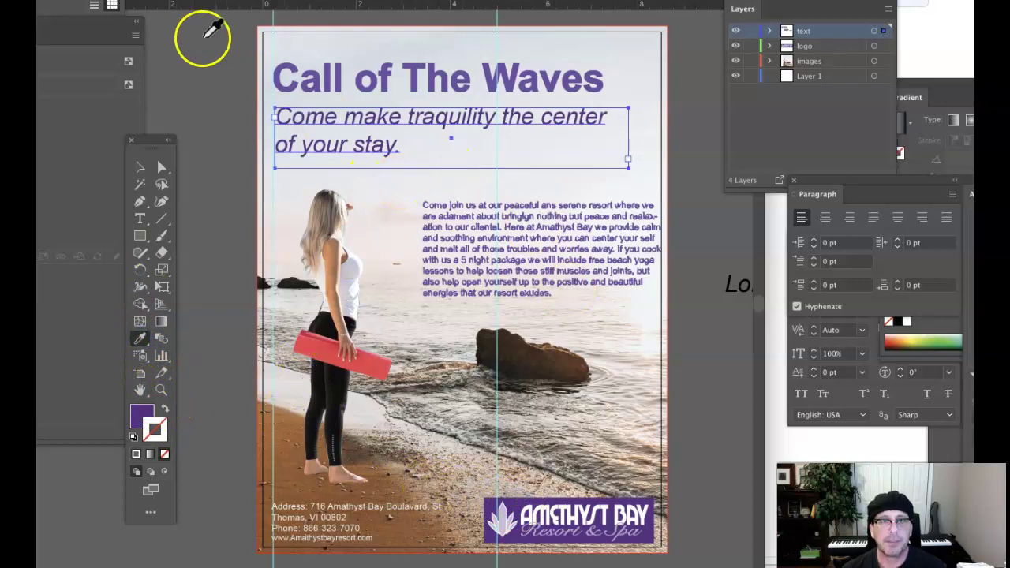
Step: Highlight both subtitle lines and set their font style to Bold Italic
{"action": "left_click", "coordinate": [140, 167]}
{"action": "left_click", "coordinate": [141, 219]}
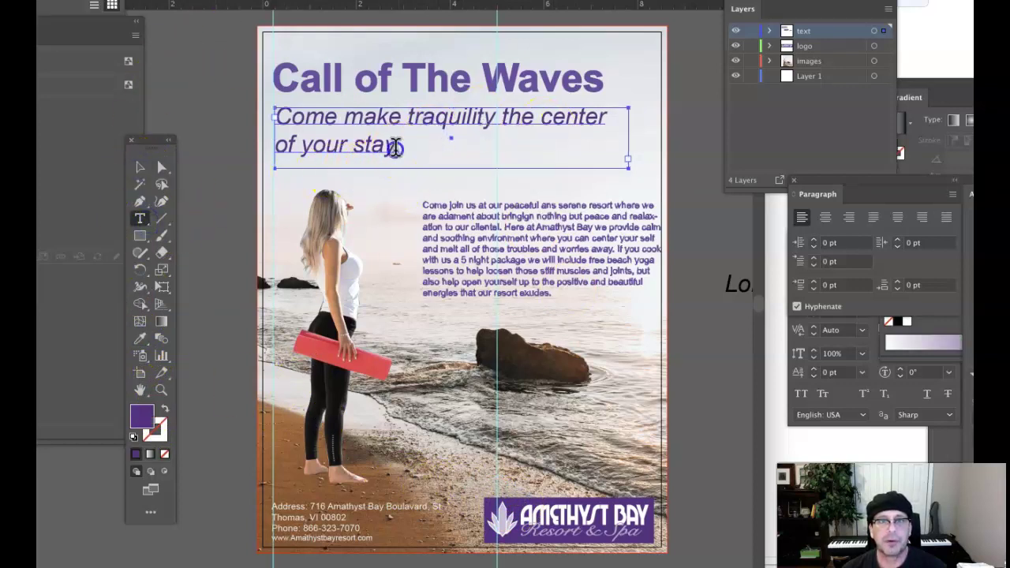
{"action": "left_click_drag", "start_coordinate": [395, 147], "coordinate": [261, 114]}
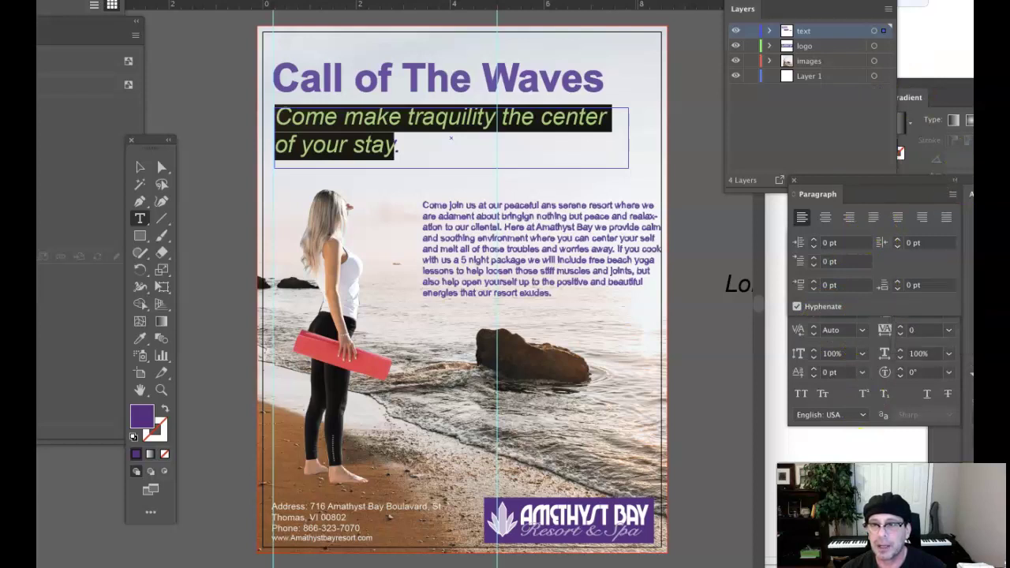
{"action": "left_click_drag", "start_coordinate": [847, 181], "coordinate": [903, 82]}
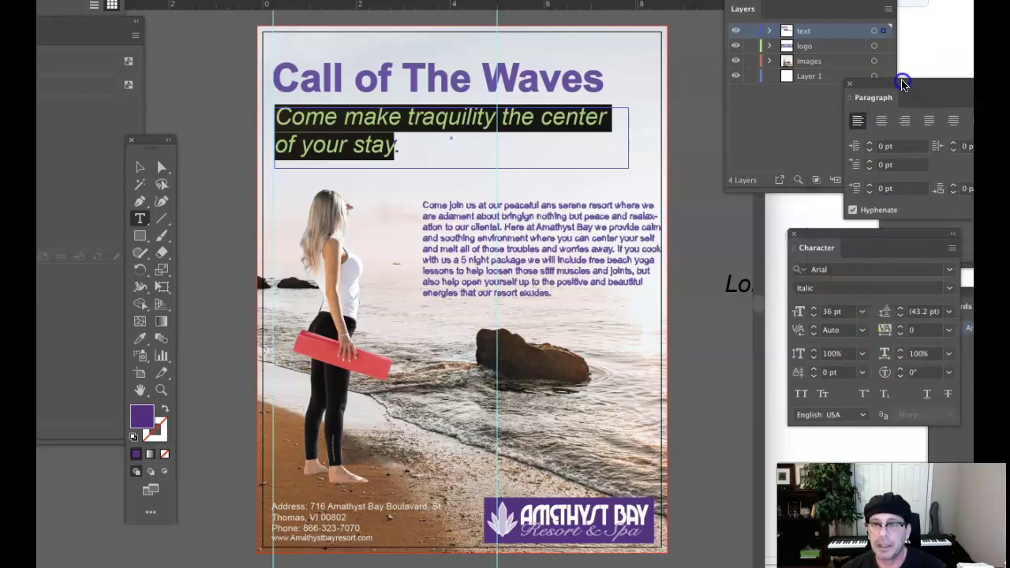
{"action": "left_click_drag", "start_coordinate": [807, 245], "coordinate": [783, 262]}
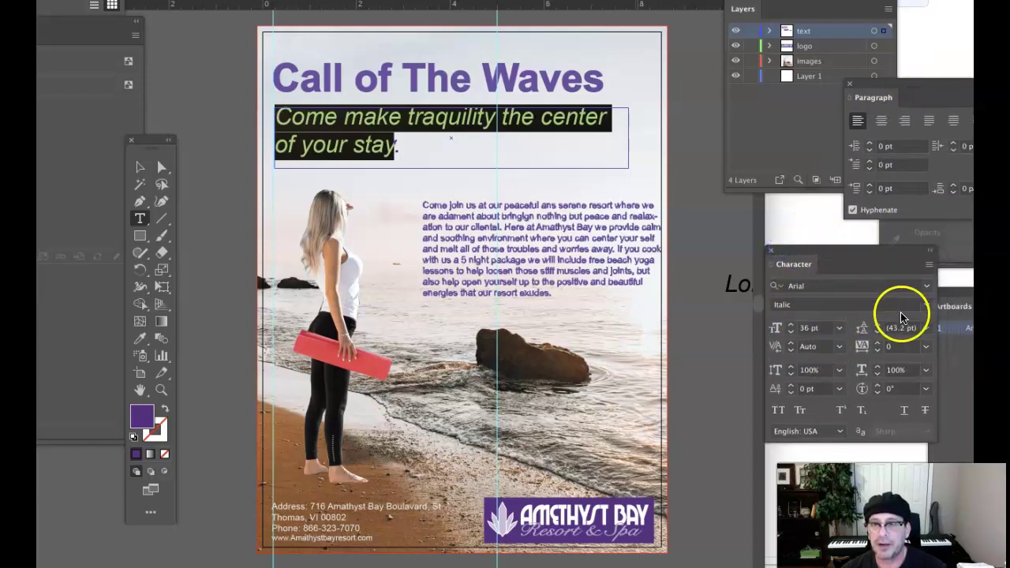
{"action": "left_click", "coordinate": [928, 308]}
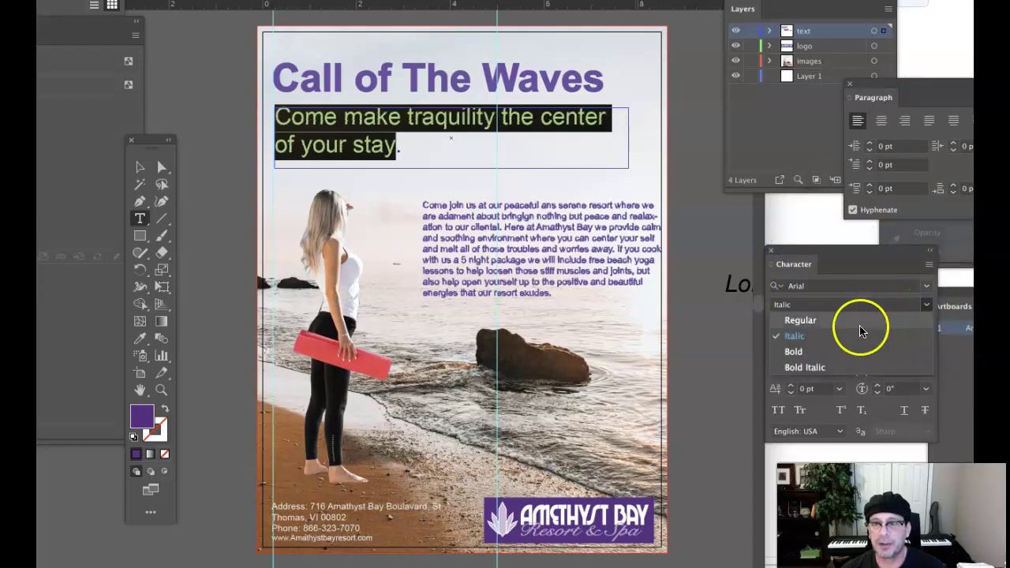
{"action": "left_click", "coordinate": [814, 368]}
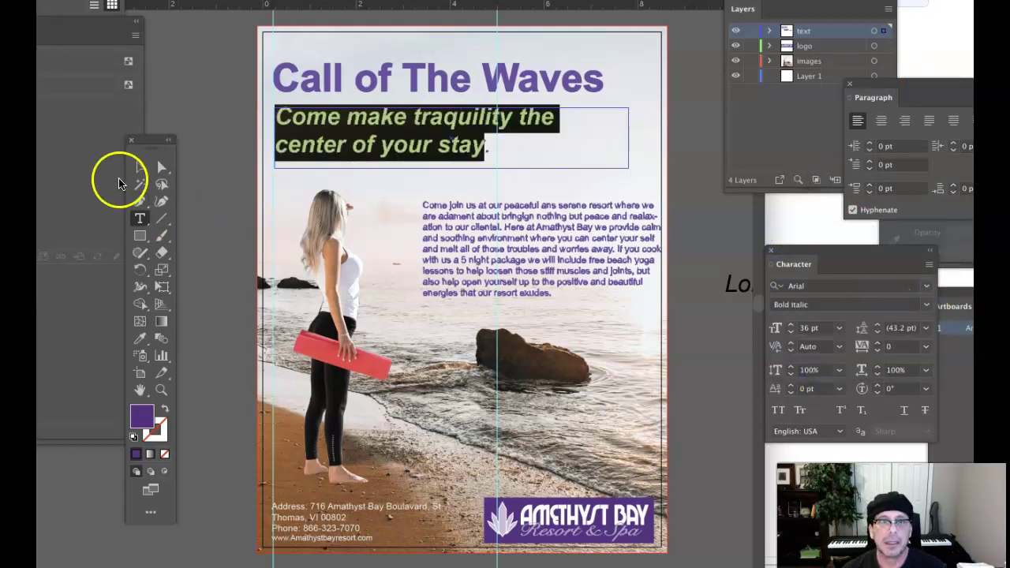
{"action": "left_click", "coordinate": [137, 166]}
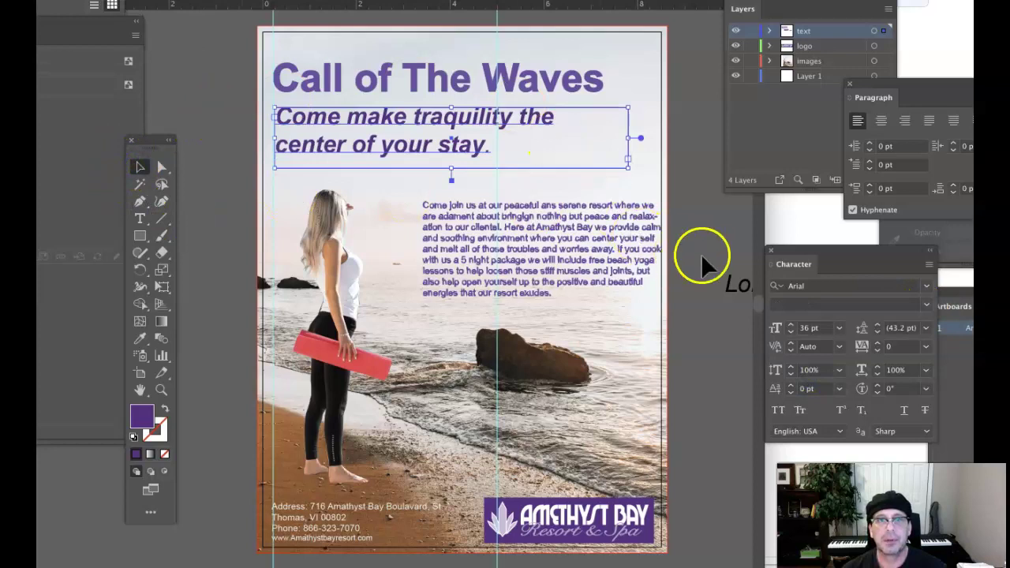
{"action": "left_click", "coordinate": [620, 270]}
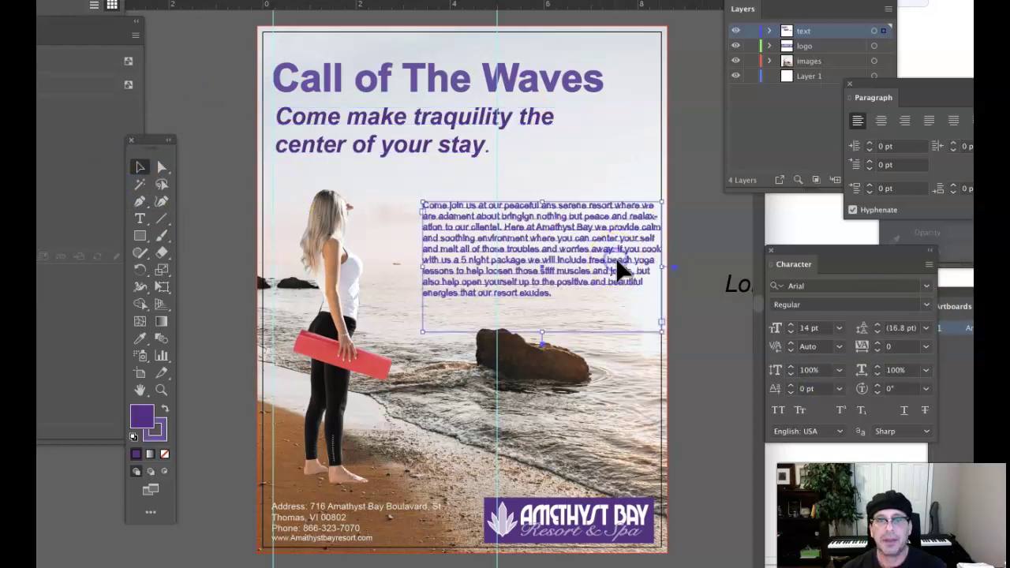
Step: Inspect the body text up close, then set the whole paragraph's stroke to None
{"action": "left_click", "coordinate": [161, 392]}
{"action": "left_click_drag", "start_coordinate": [444, 214], "coordinate": [449, 293]}
{"action": "left_click", "coordinate": [449, 294]}
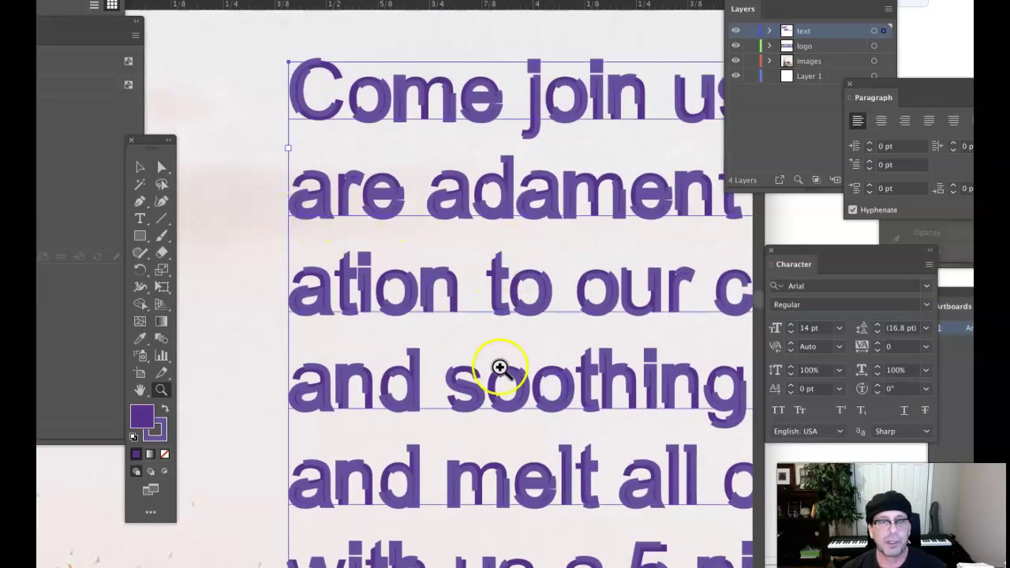
{"action": "scroll", "coordinate": [494, 361], "scroll_direction": "right", "scroll_amount": 3}
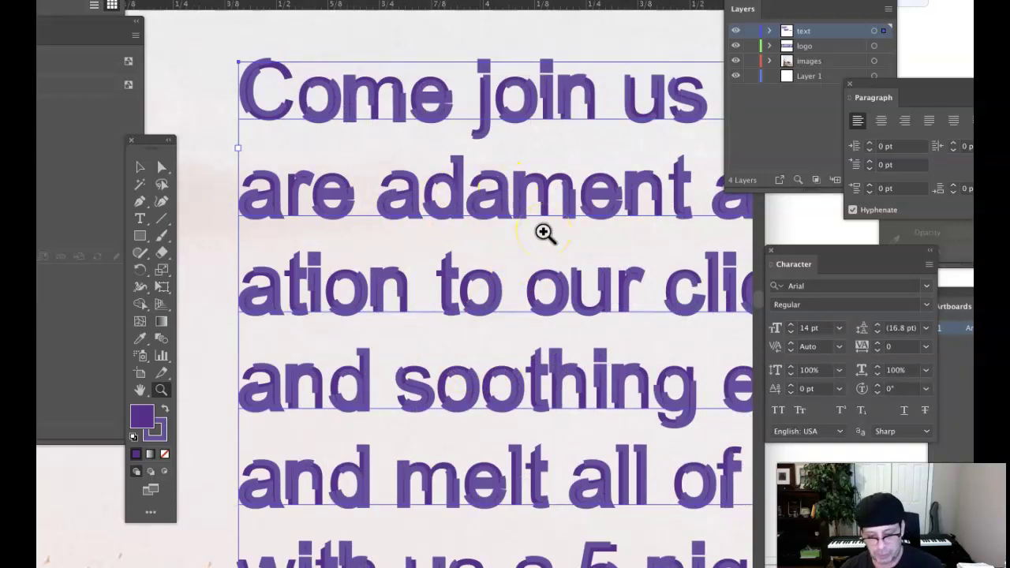
{"action": "key", "text": "super+0"}
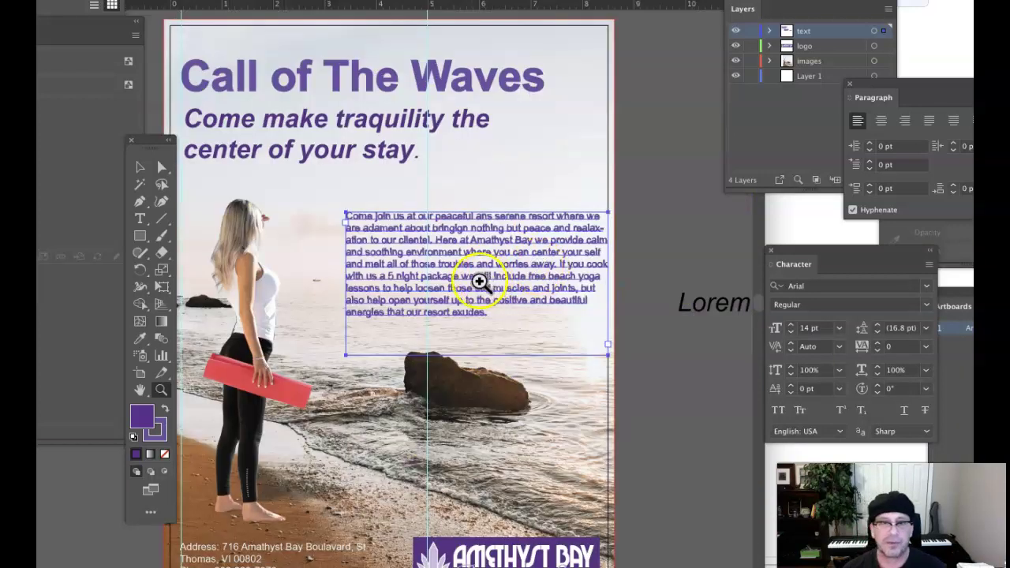
{"action": "left_click", "coordinate": [140, 218]}
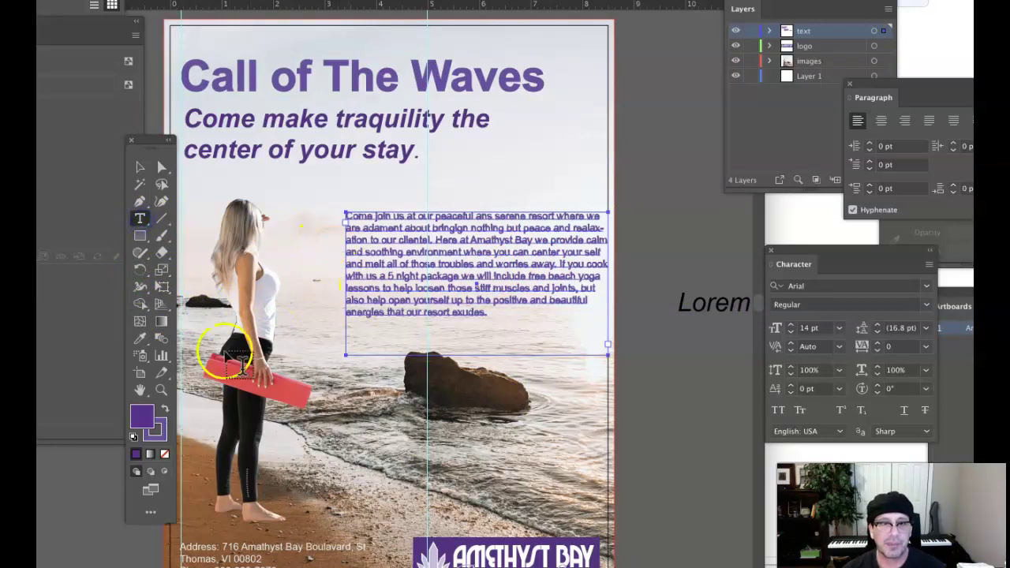
{"action": "triple_click", "coordinate": [502, 230]}
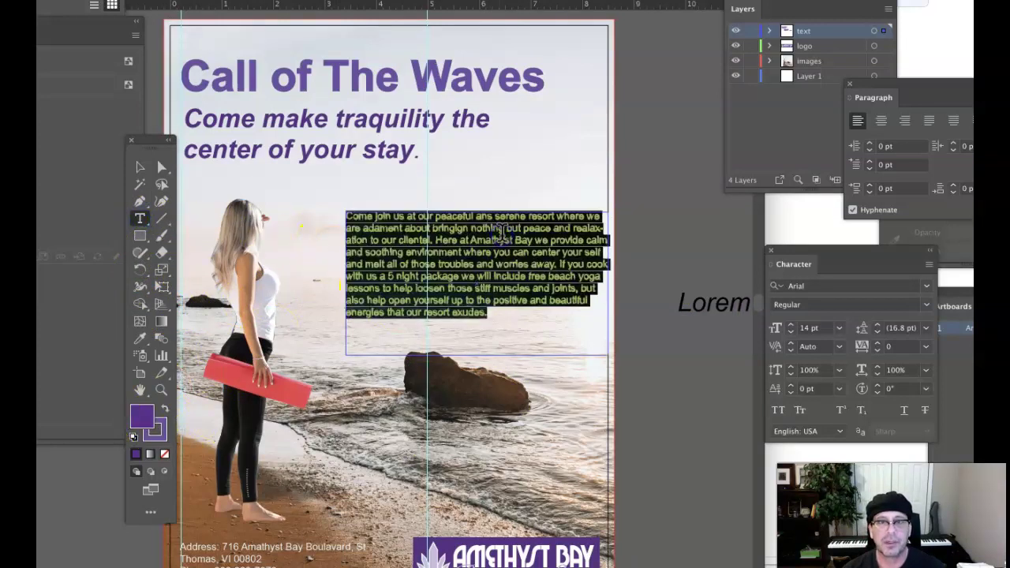
{"action": "left_click", "coordinate": [164, 455]}
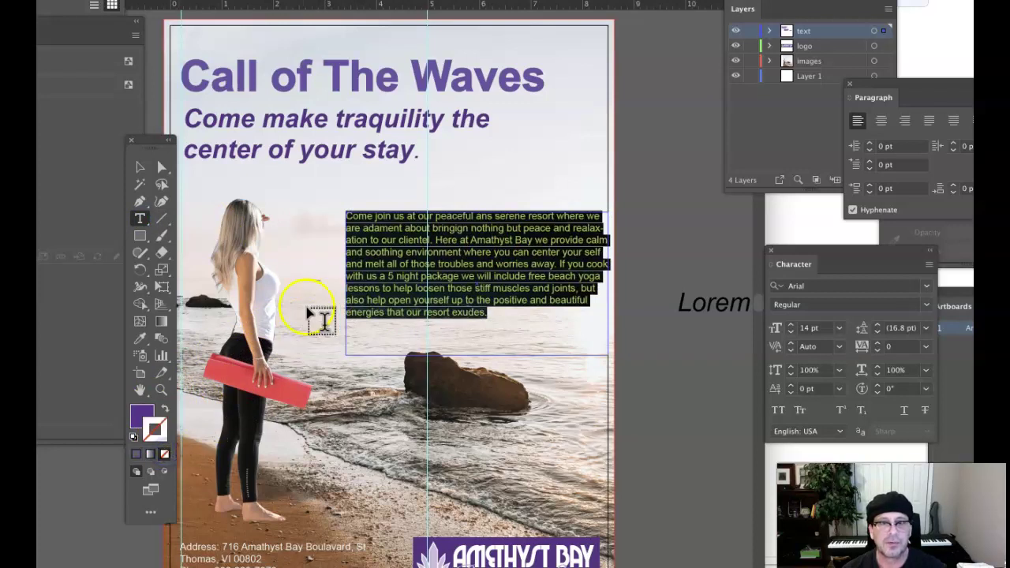
{"action": "left_click", "coordinate": [140, 169]}
{"action": "left_click", "coordinate": [245, 175]}
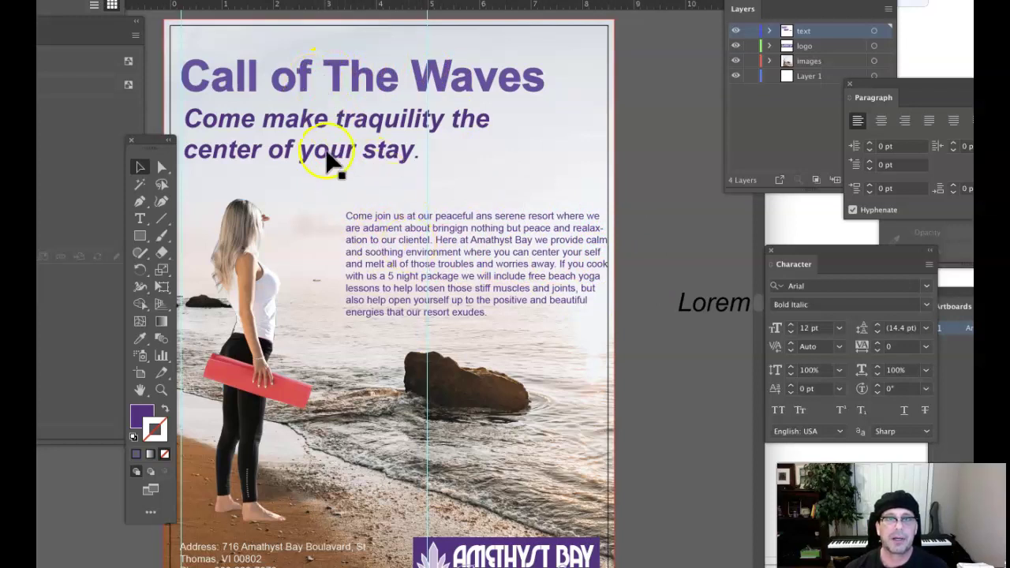
Step: Drag the body paragraph up, then settle it just below the purple subheadline
{"action": "left_click_drag", "start_coordinate": [411, 256], "coordinate": [398, 116]}
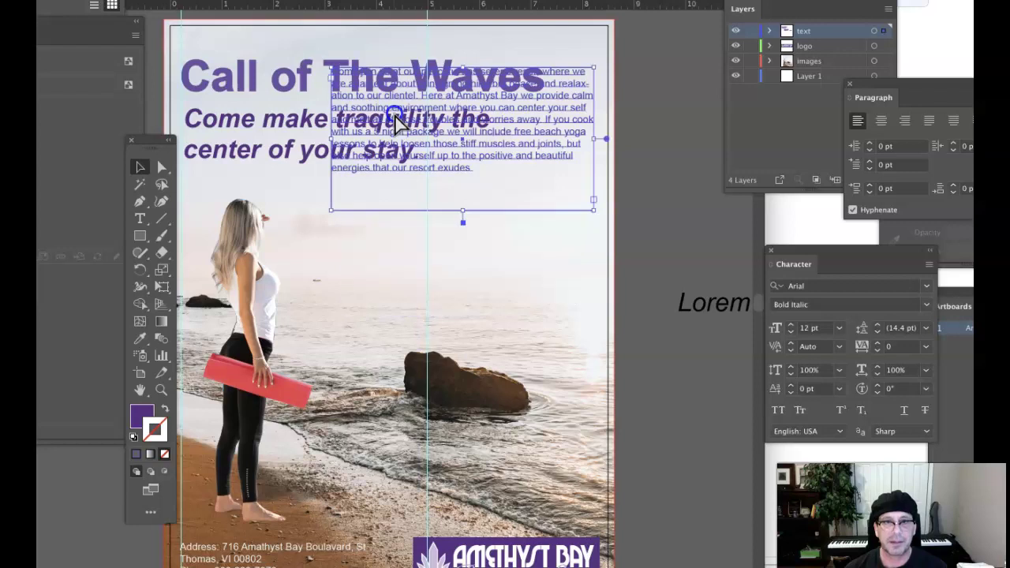
{"action": "left_click_drag", "start_coordinate": [466, 148], "coordinate": [457, 289]}
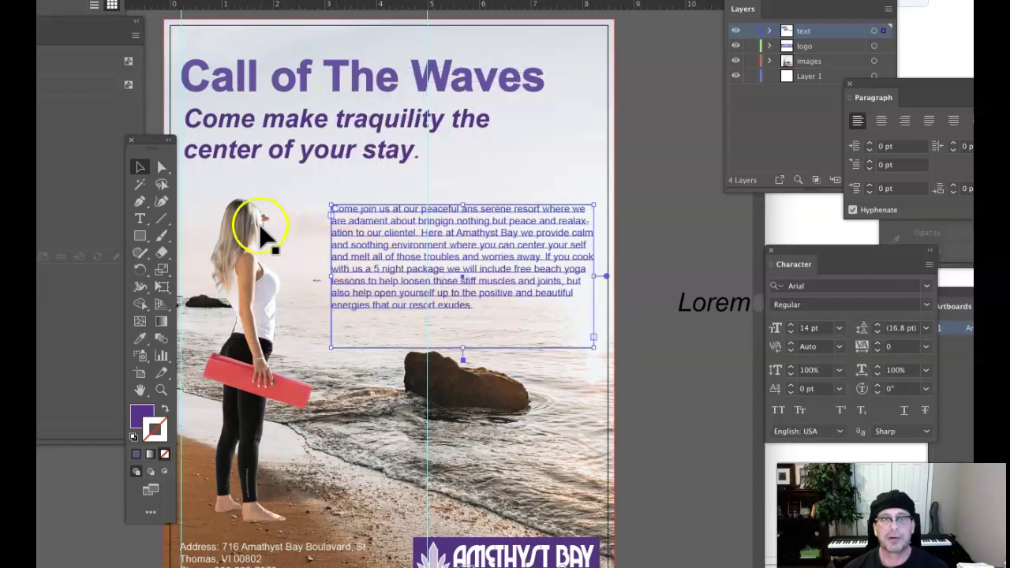
{"action": "left_click", "coordinate": [561, 133]}
Step: Marquee-select the Lorem ipsum text on the pasteboard and delete it
{"action": "scroll", "coordinate": [658, 209], "scroll_direction": "down", "scroll_amount": 2}
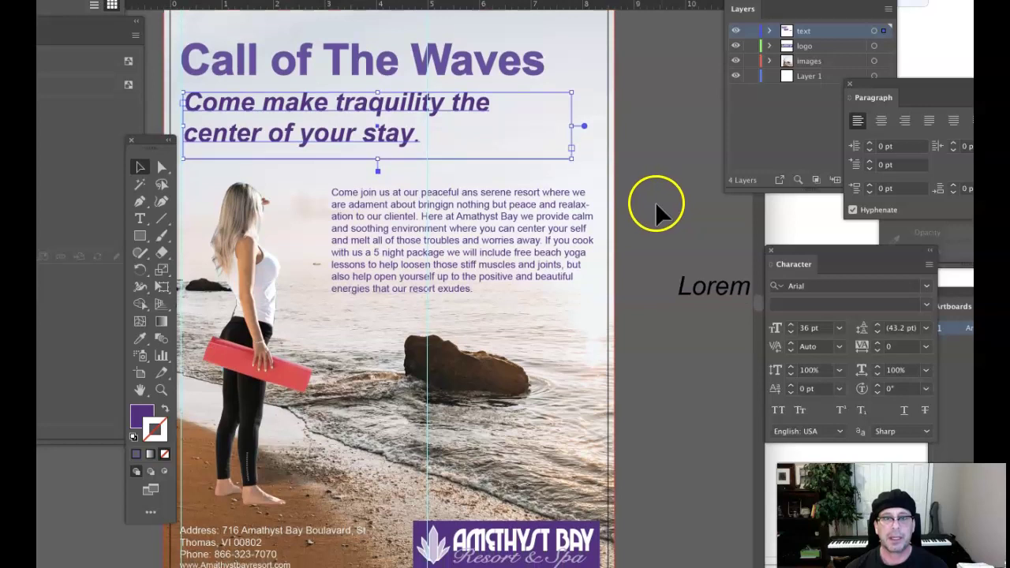
{"action": "scroll", "coordinate": [641, 209], "scroll_direction": "left", "scroll_amount": 3}
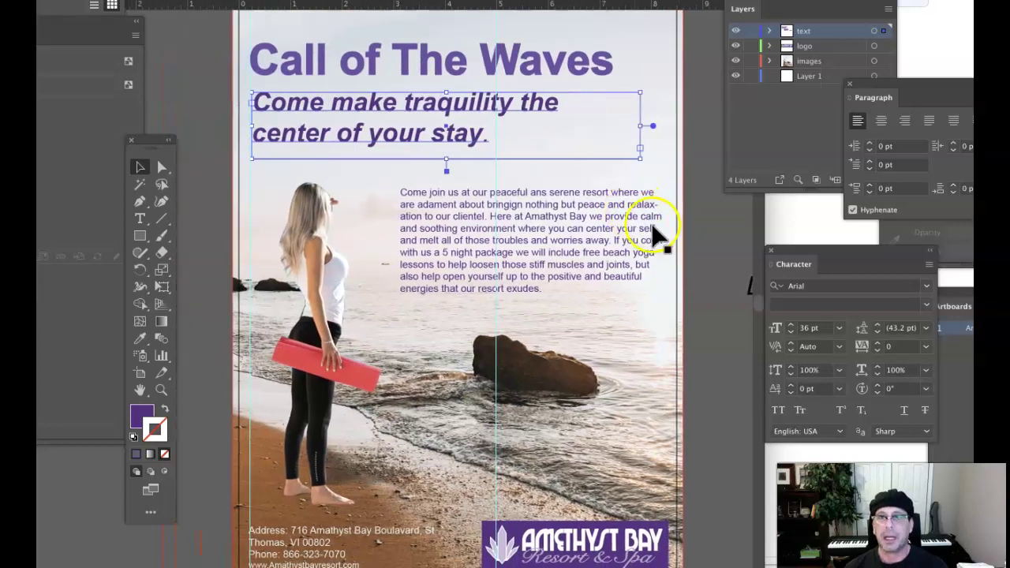
{"action": "scroll", "coordinate": [655, 231], "scroll_direction": "right", "scroll_amount": 1}
{"action": "scroll", "coordinate": [667, 233], "scroll_direction": "right", "scroll_amount": 10}
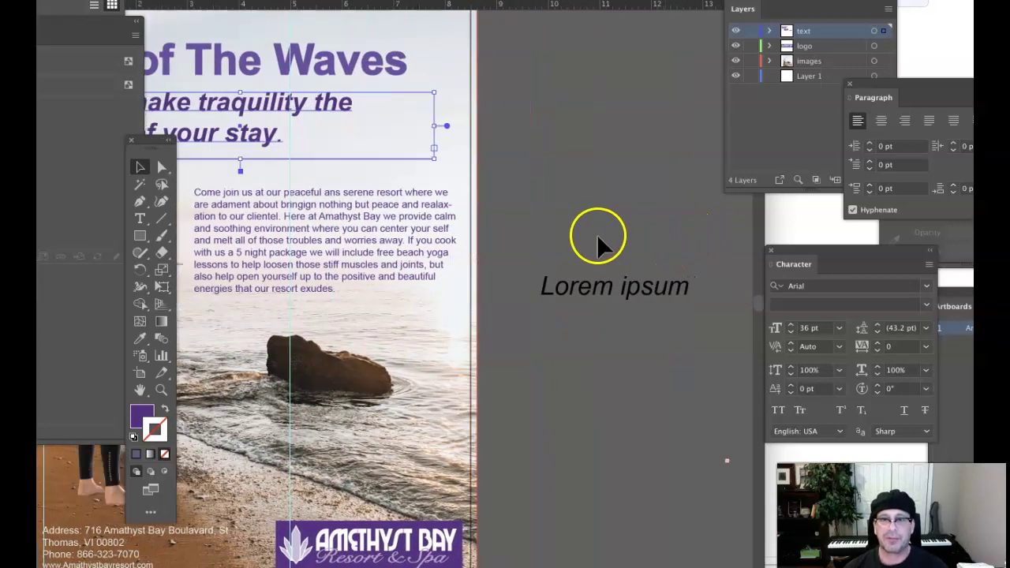
{"action": "left_click_drag", "start_coordinate": [421, 237], "coordinate": [692, 502]}
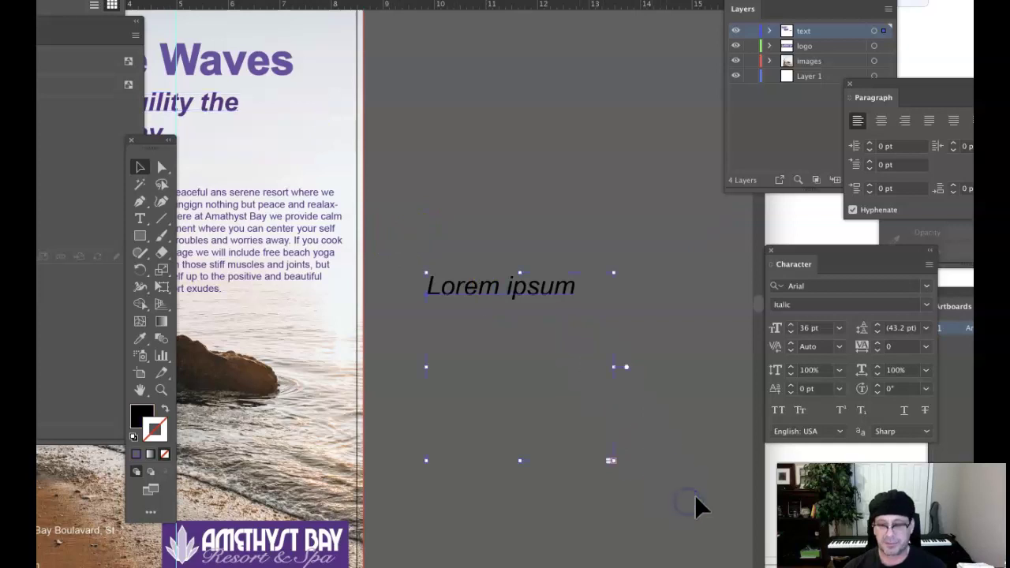
{"action": "key", "text": "Delete"}
{"action": "scroll", "coordinate": [535, 78], "scroll_direction": "left", "scroll_amount": 9}
{"action": "scroll", "coordinate": [534, 77], "scroll_direction": "down", "scroll_amount": 2}
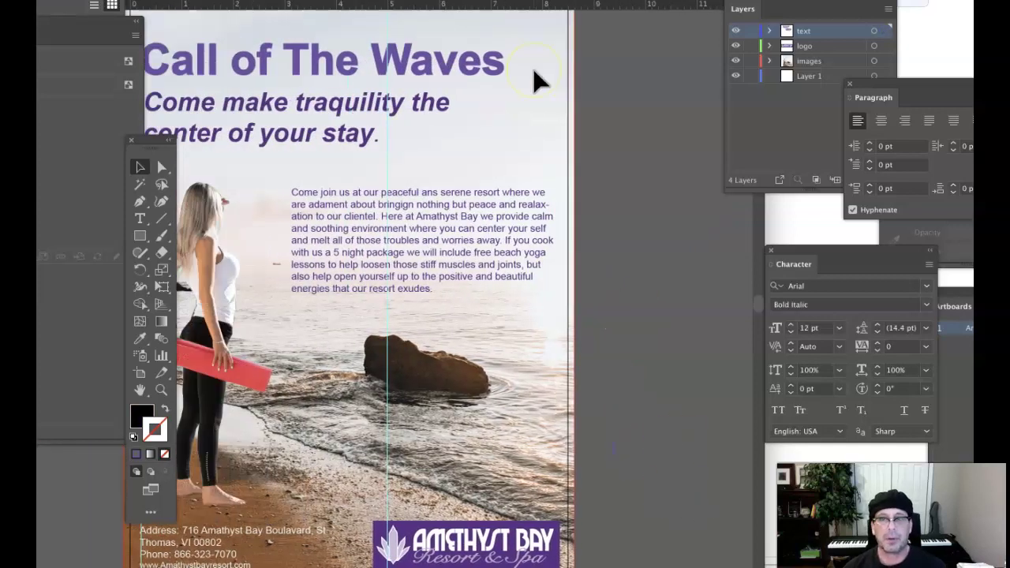
{"action": "scroll", "coordinate": [535, 78], "scroll_direction": "up", "scroll_amount": 2}
{"action": "scroll", "coordinate": [537, 84], "scroll_direction": "down", "scroll_amount": 2}
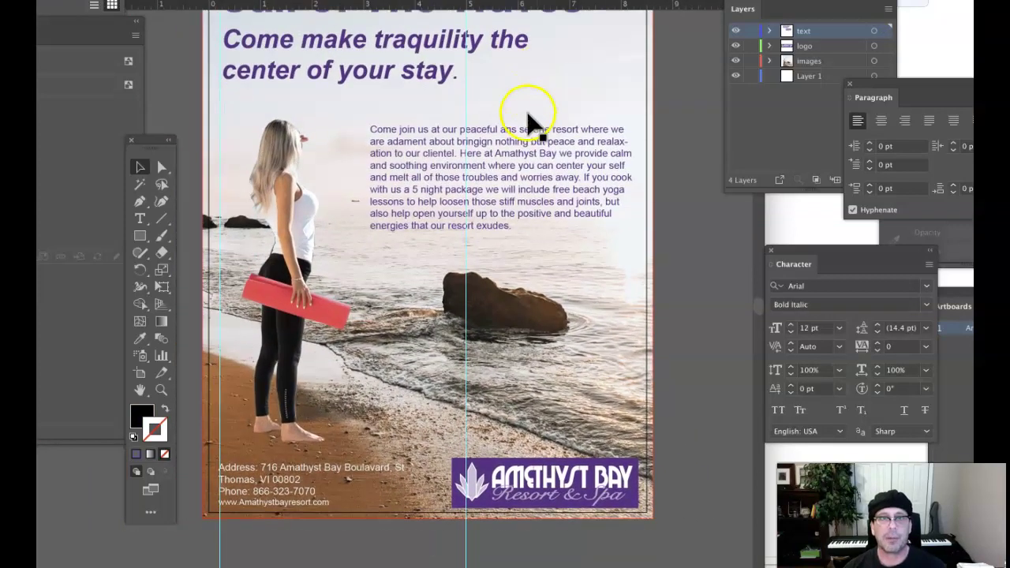
{"action": "scroll", "coordinate": [530, 124], "scroll_direction": "up", "scroll_amount": 3}
{"action": "scroll", "coordinate": [537, 124], "scroll_direction": "left", "scroll_amount": 2}
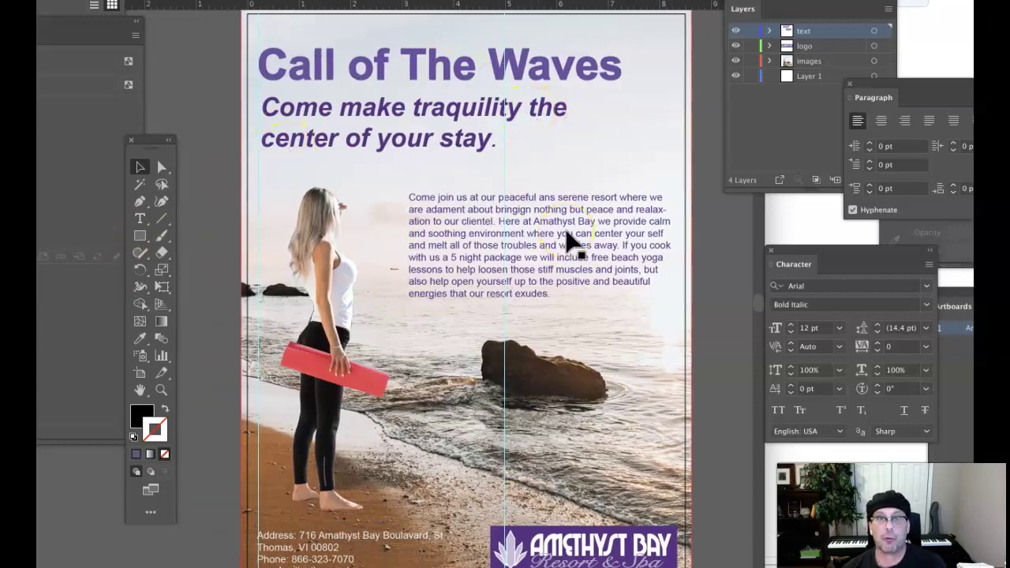
{"action": "left_click", "coordinate": [161, 389]}
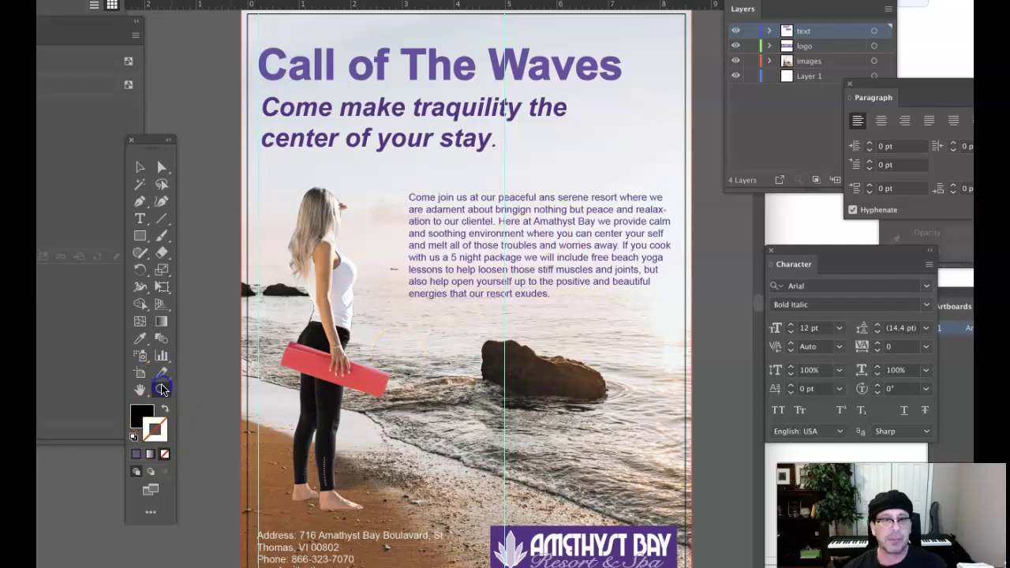
{"action": "left_click_drag", "start_coordinate": [293, 305], "coordinate": [669, 562]}
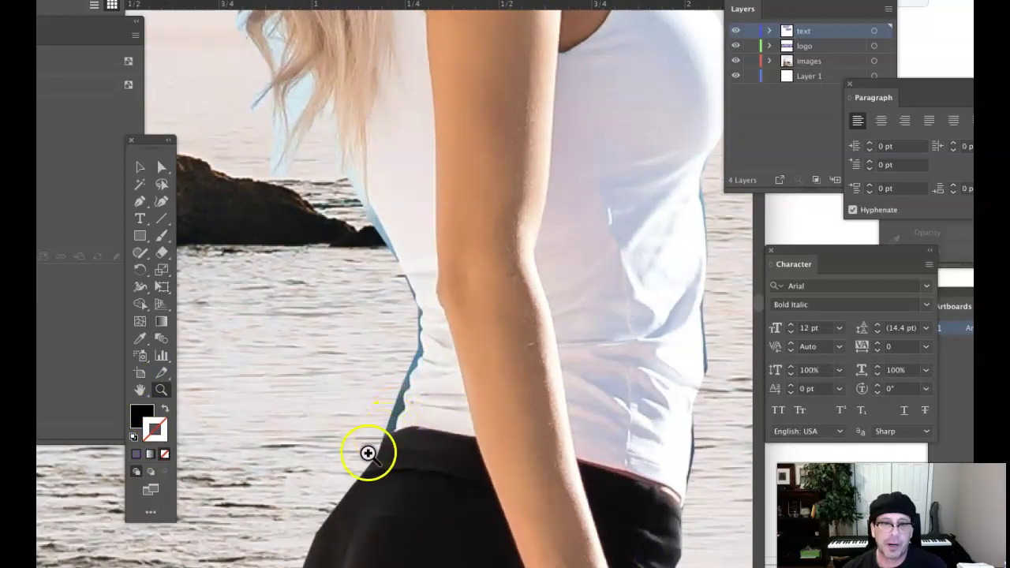
{"action": "scroll", "coordinate": [343, 176], "scroll_direction": "up", "scroll_amount": 2}
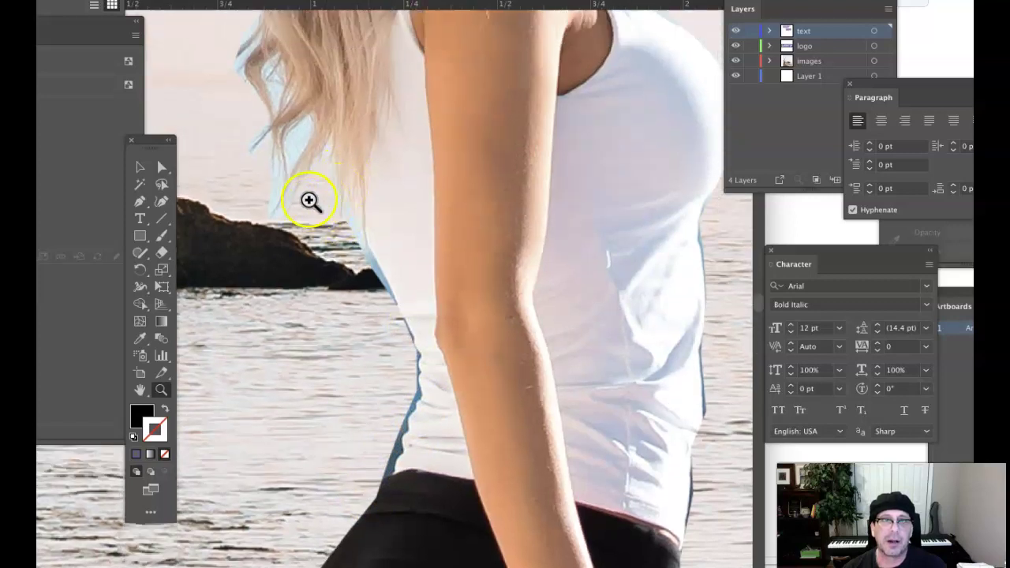
{"action": "scroll", "coordinate": [379, 135], "scroll_direction": "up", "scroll_amount": 4}
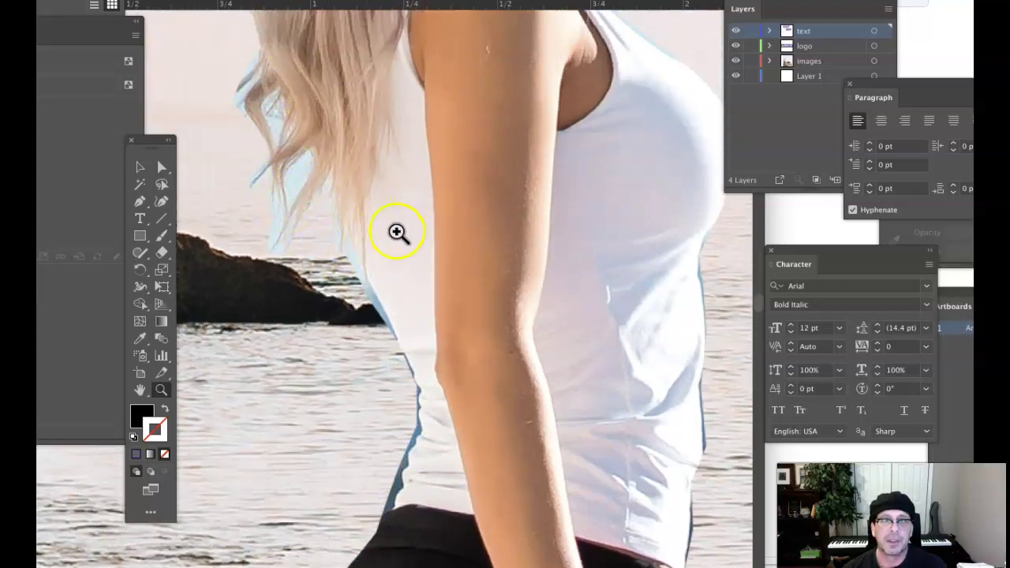
{"action": "scroll", "coordinate": [371, 224], "scroll_direction": "up", "scroll_amount": 8}
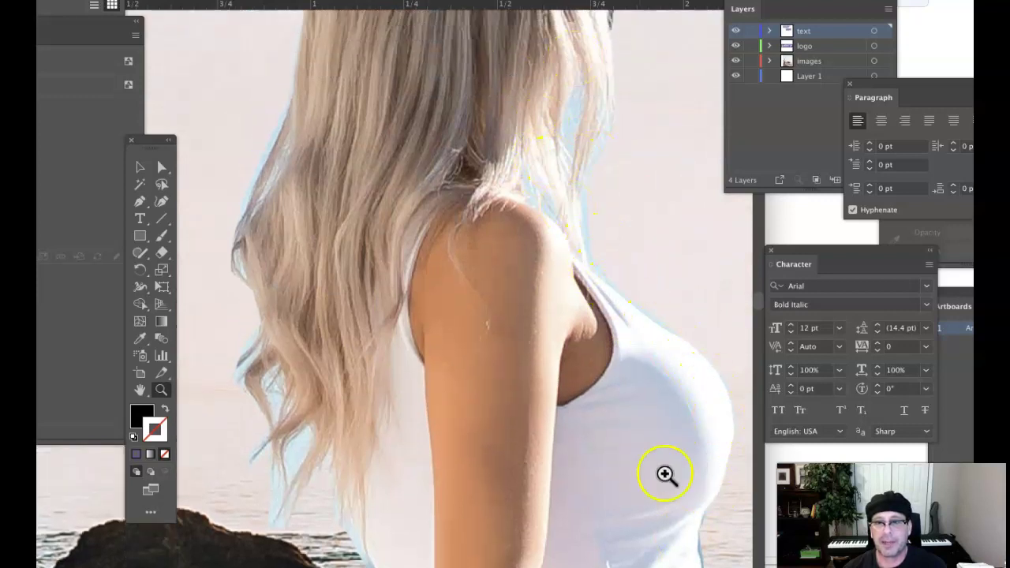
{"action": "scroll", "coordinate": [663, 442], "scroll_direction": "down", "scroll_amount": 3}
{"action": "scroll", "coordinate": [663, 414], "scroll_direction": "down", "scroll_amount": 15}
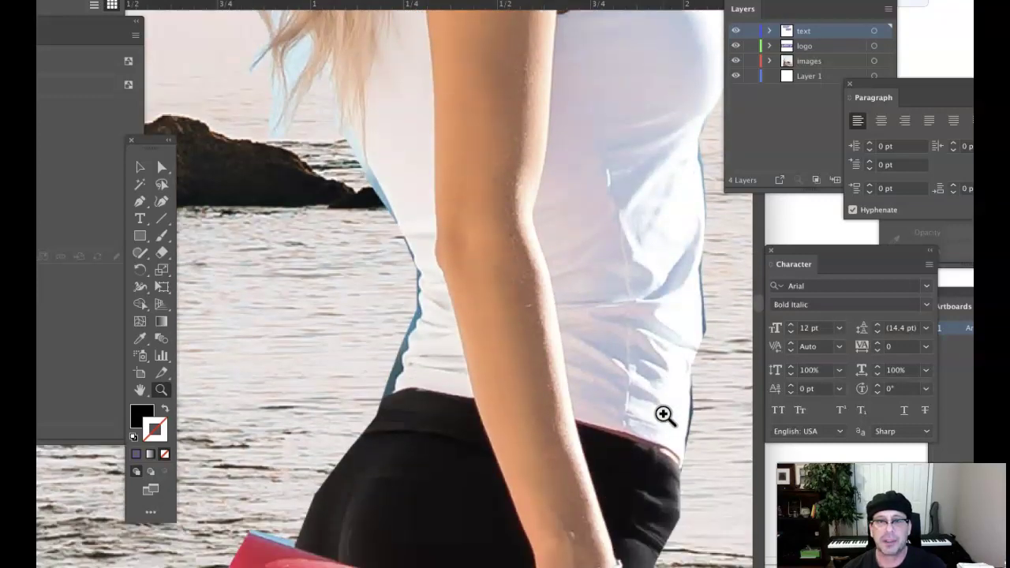
{"action": "scroll", "coordinate": [664, 406], "scroll_direction": "down", "scroll_amount": 13}
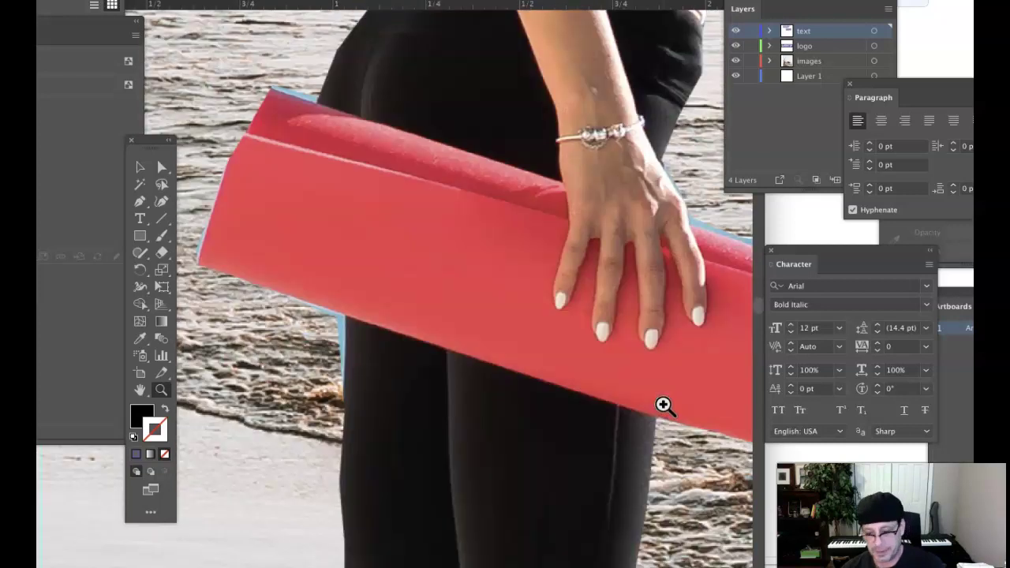
{"action": "key", "text": "super+0"}
{"action": "left_click", "coordinate": [631, 396]}
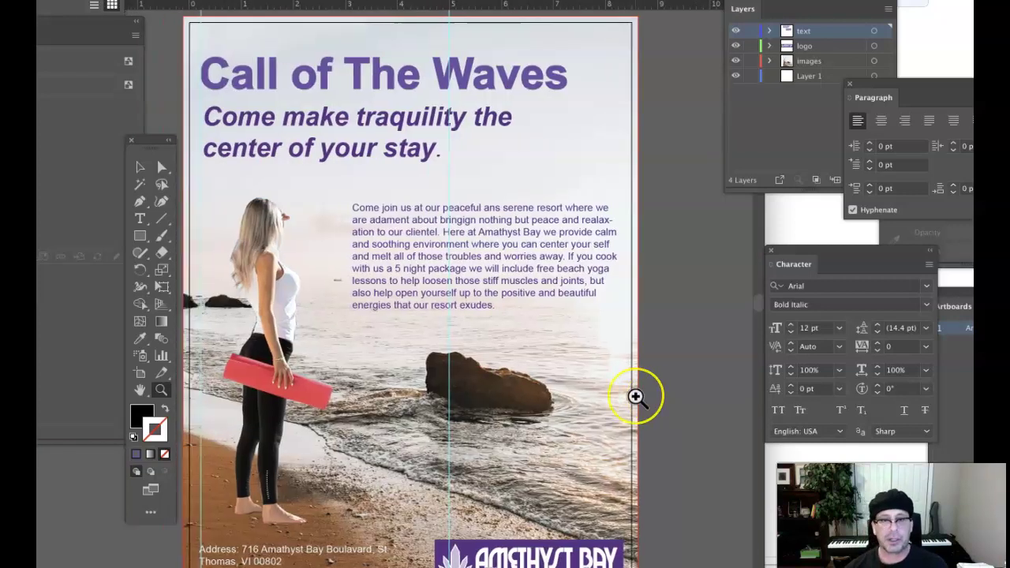
{"action": "scroll", "coordinate": [635, 396], "scroll_direction": "down", "scroll_amount": 2}
{"action": "left_click_drag", "start_coordinate": [636, 399], "coordinate": [486, 322]}
{"action": "scroll", "coordinate": [621, 401], "scroll_direction": "up", "scroll_amount": 1}
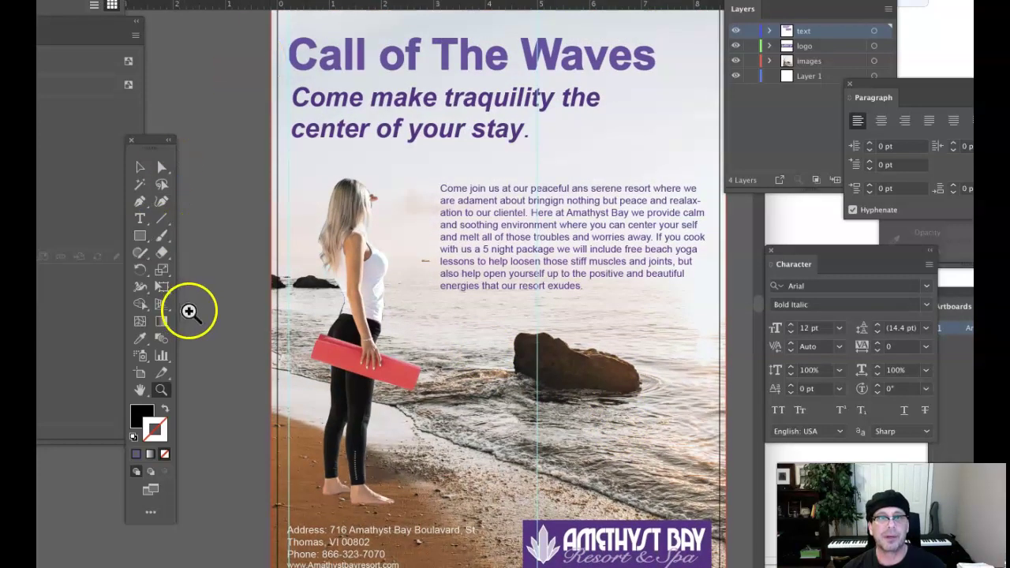
Step: Drag the vertical guide left onto the pasteboard and hide all panels
{"action": "left_click", "coordinate": [379, 304], "text": "alt"}
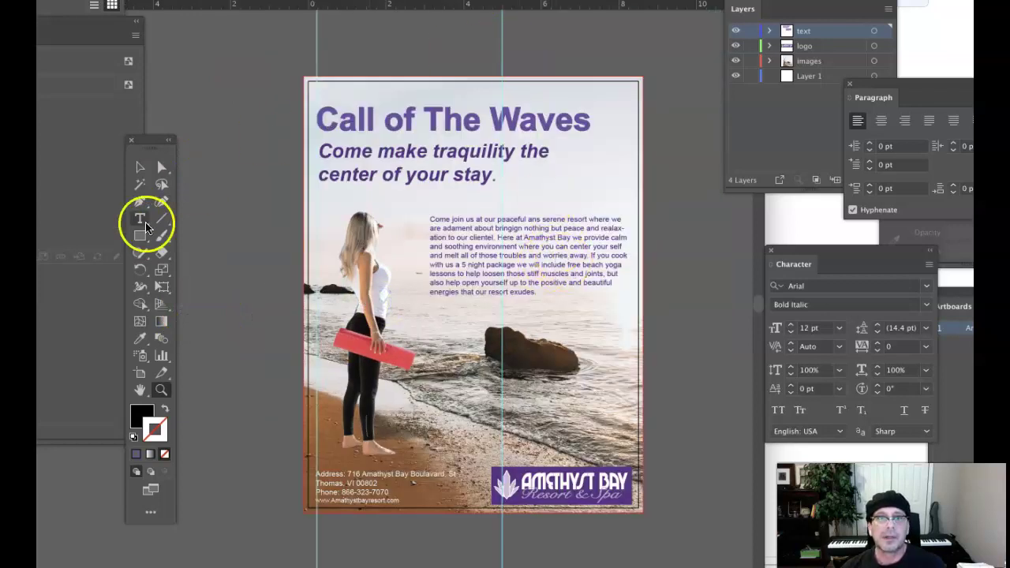
{"action": "left_click", "coordinate": [140, 168]}
{"action": "left_click_drag", "start_coordinate": [503, 43], "coordinate": [182, 41]}
{"action": "left_click", "coordinate": [318, 50]}
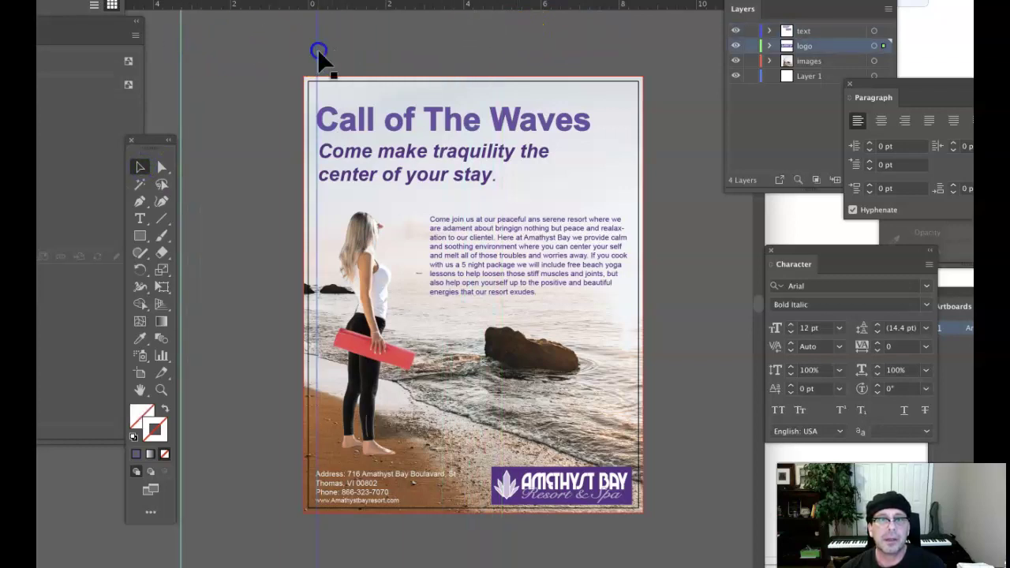
{"action": "left_click", "coordinate": [156, 41]}
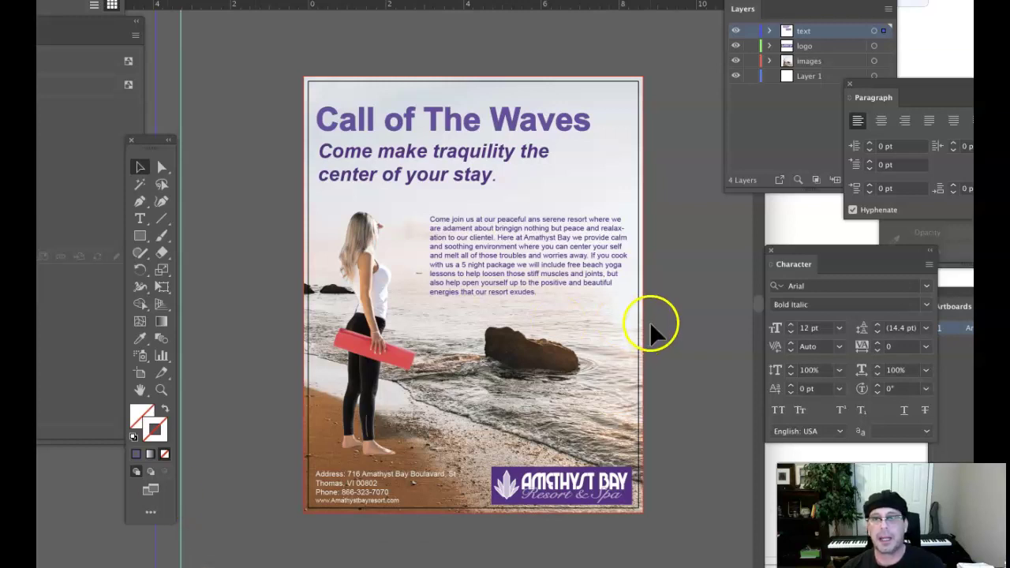
{"action": "key", "text": "Tab"}
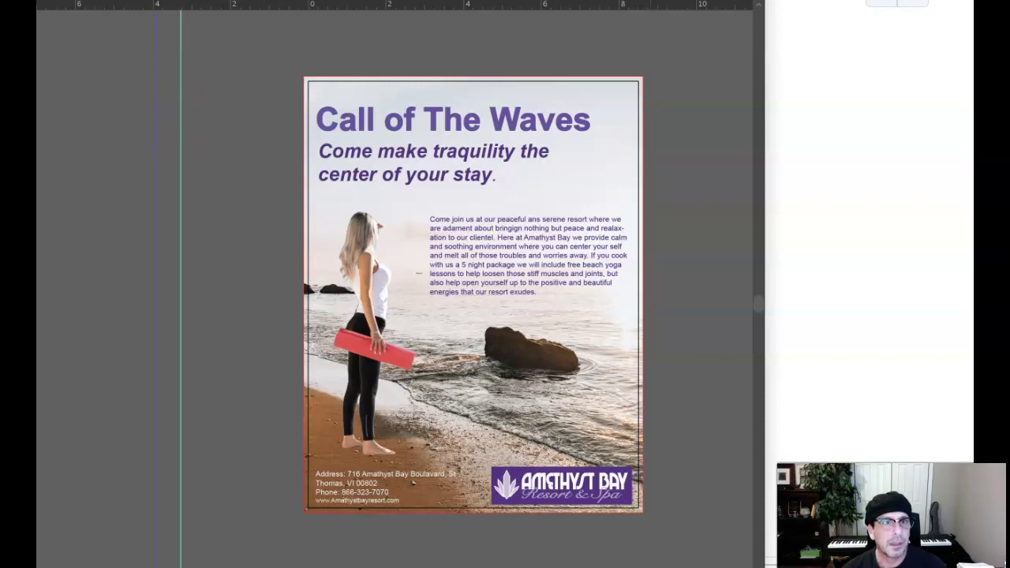
Step: Dismiss Preview's Open dialog and start a From Selection screenshot over the flyer
{"action": "key", "text": "super+o"}
{"action": "left_click", "coordinate": [712, 295]}
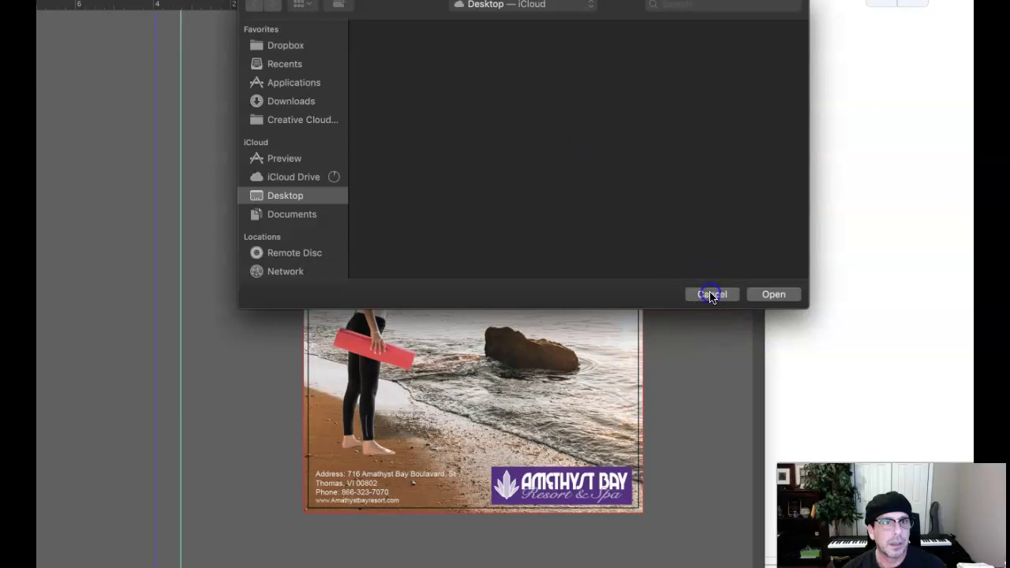
{"action": "left_click", "coordinate": [717, 297]}
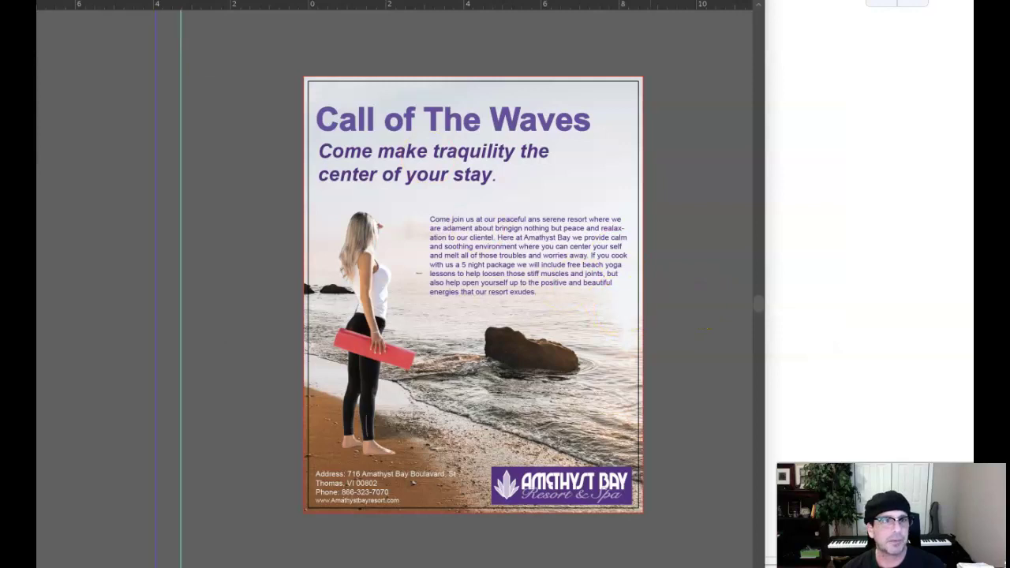
{"action": "left_click", "coordinate": [83, 89]}
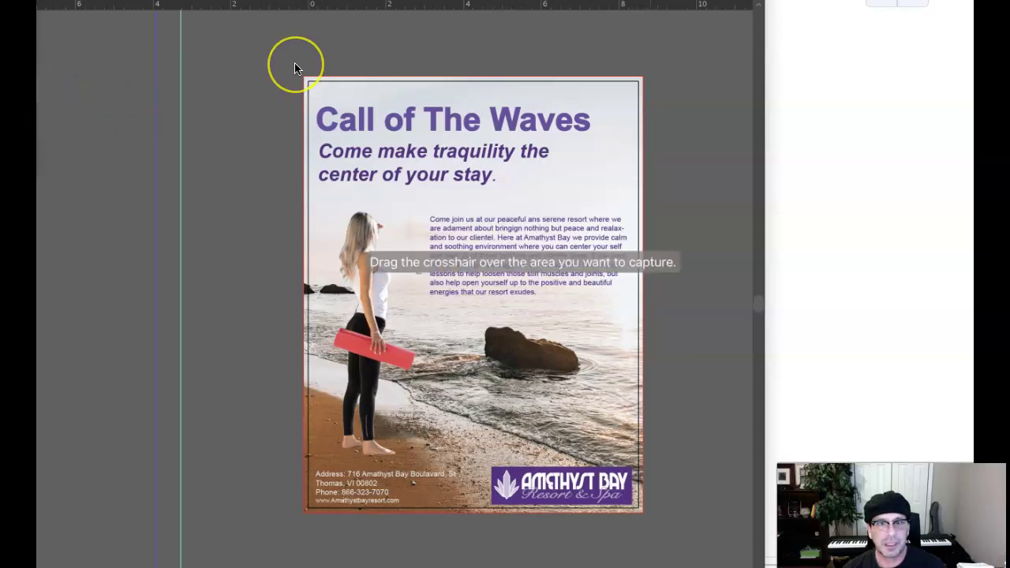
Step: Capture the entire poster area and move the Untitled screenshot window to the right
{"action": "left_click_drag", "start_coordinate": [318, 97], "coordinate": [654, 526]}
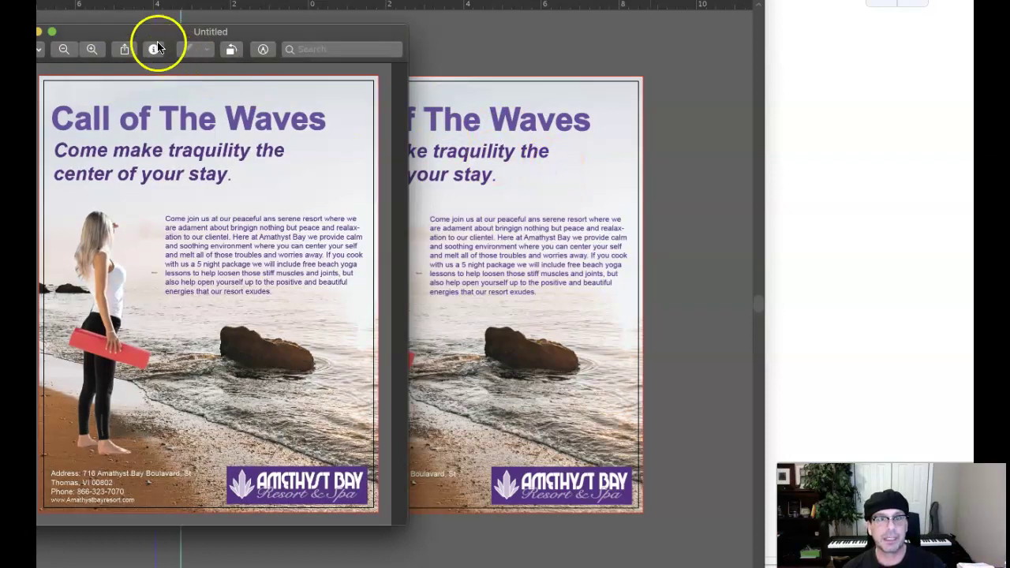
{"action": "left_click_drag", "start_coordinate": [151, 30], "coordinate": [280, 33]}
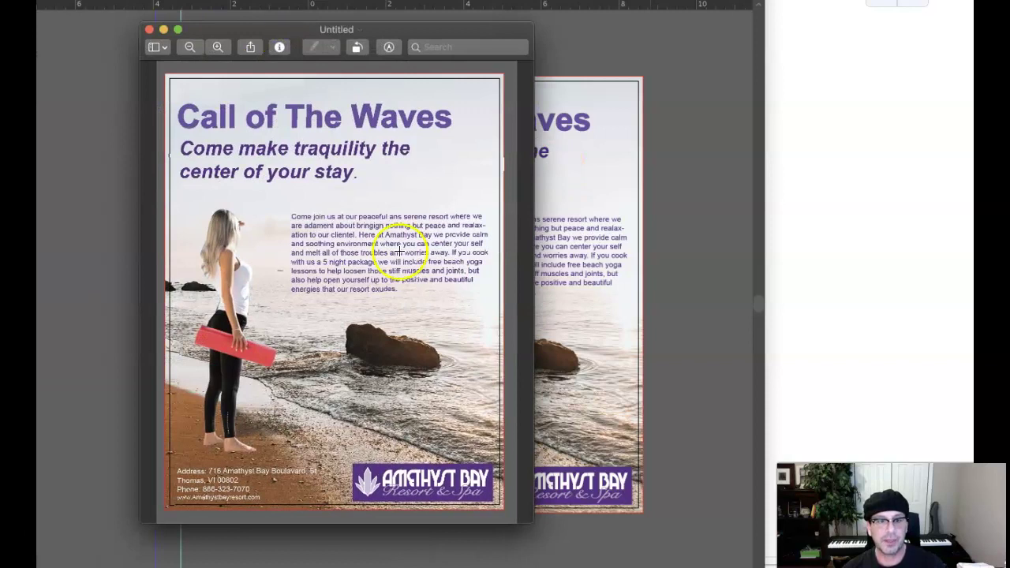